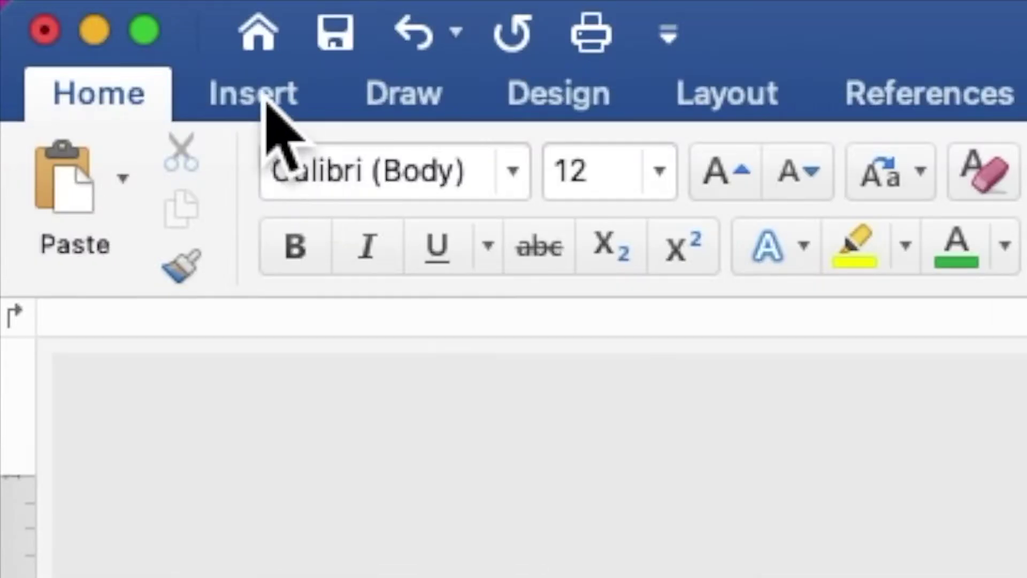
# Insert PINEAPPLE PATTERN BACKGROUND.jpg from the Desktop's PINEAPPLE 7 folder onto the page.
pyautogui.click(267, 105)
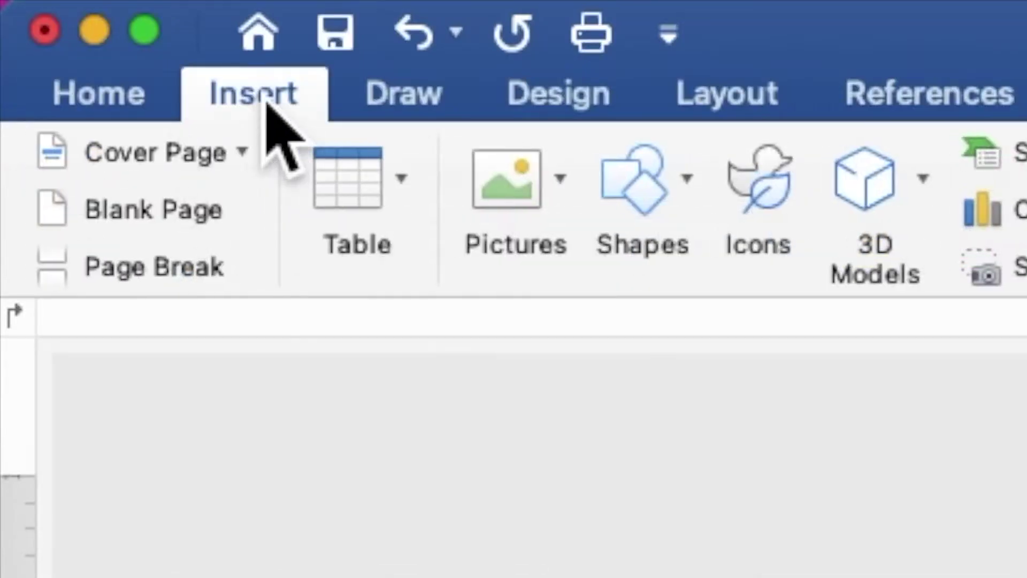
pyautogui.click(531, 203)
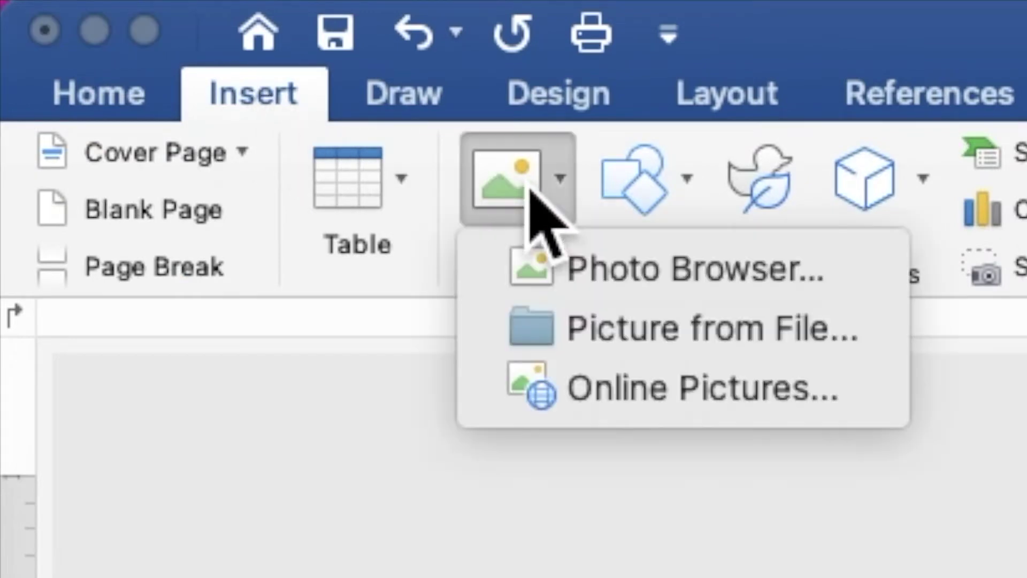
pyautogui.click(617, 343)
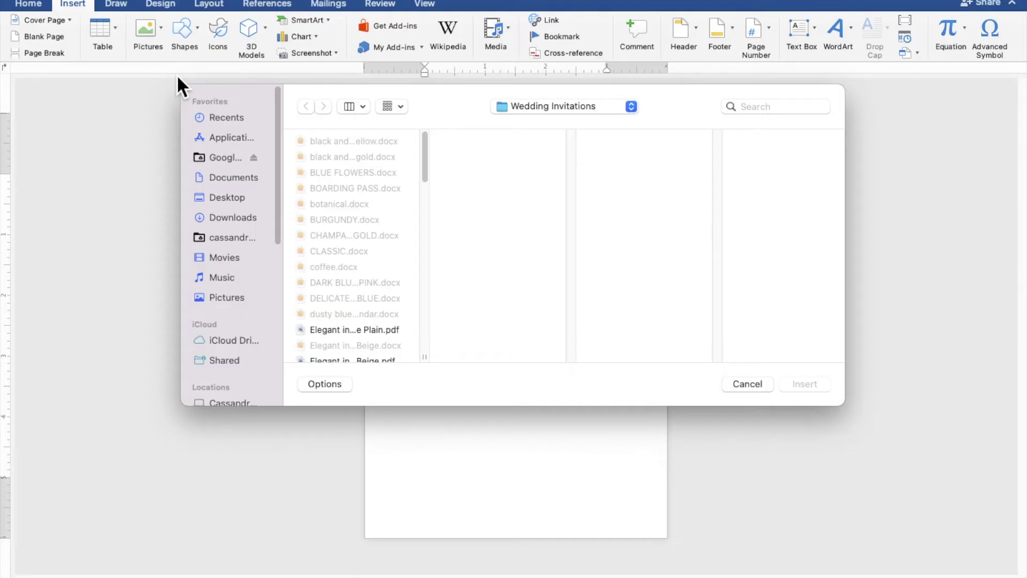
pyautogui.click(229, 199)
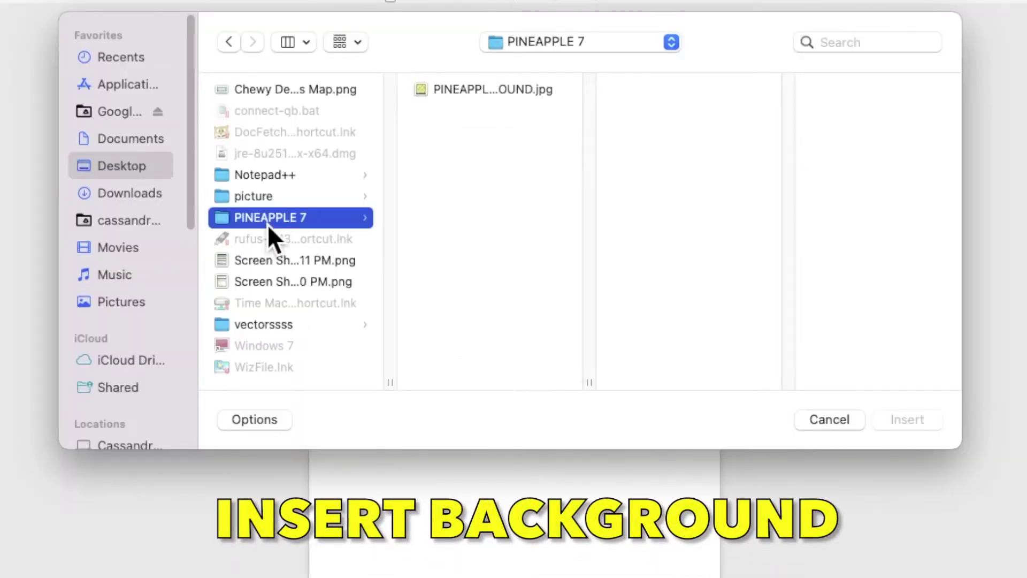
pyautogui.click(480, 95)
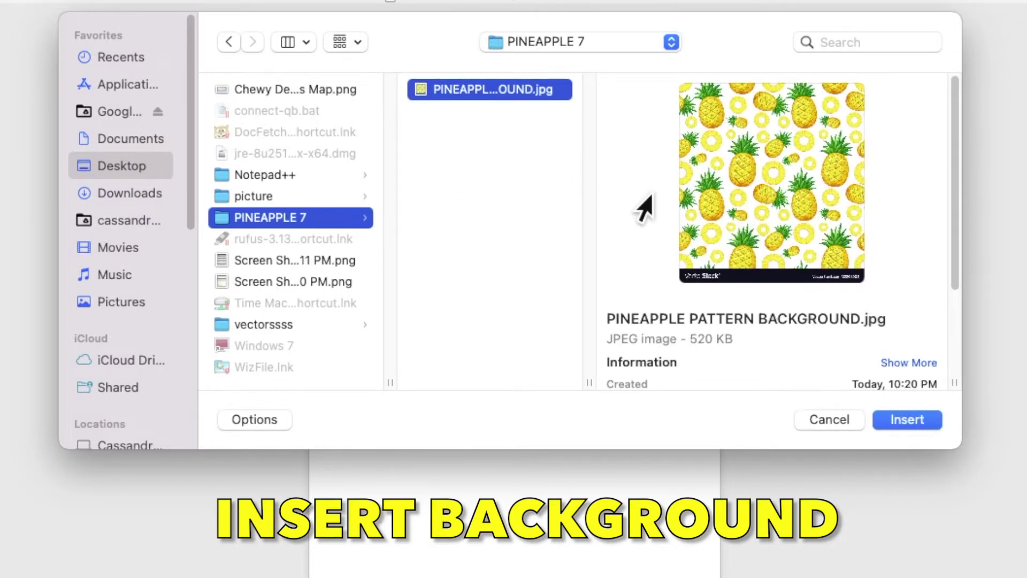
pyautogui.click(904, 428)
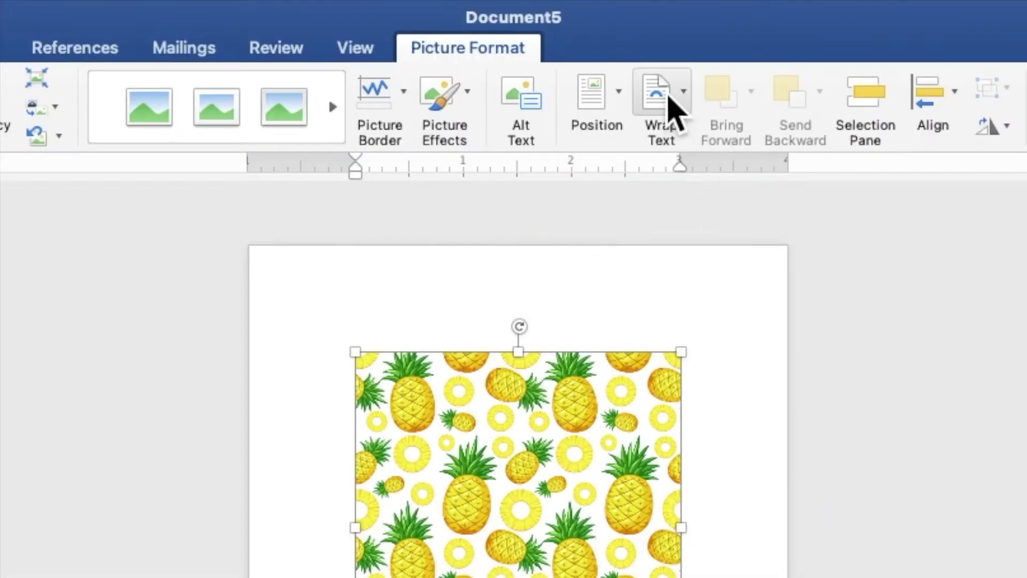
# Set the pineapple picture behind text and stretch it to 7.62" × 7.06" to fill the page.
pyautogui.click(676, 107)
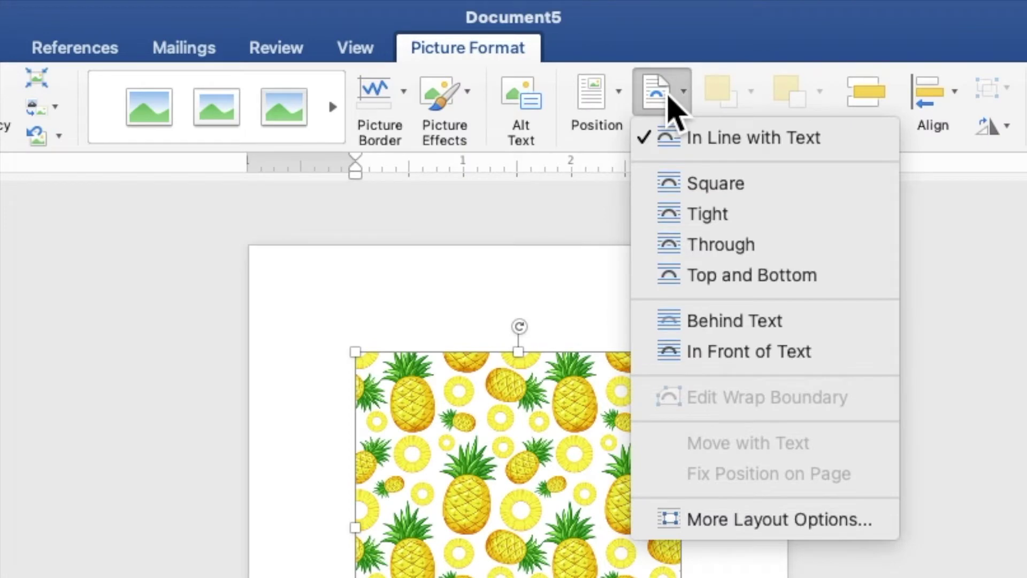
pyautogui.click(738, 321)
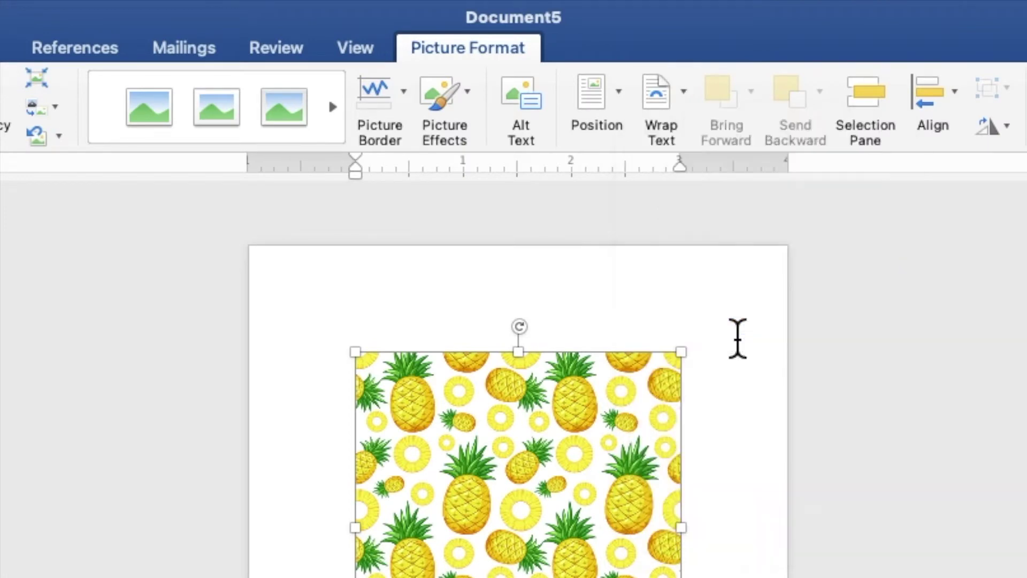
pyautogui.moveTo(582, 240); pyautogui.dragTo(511, 179)
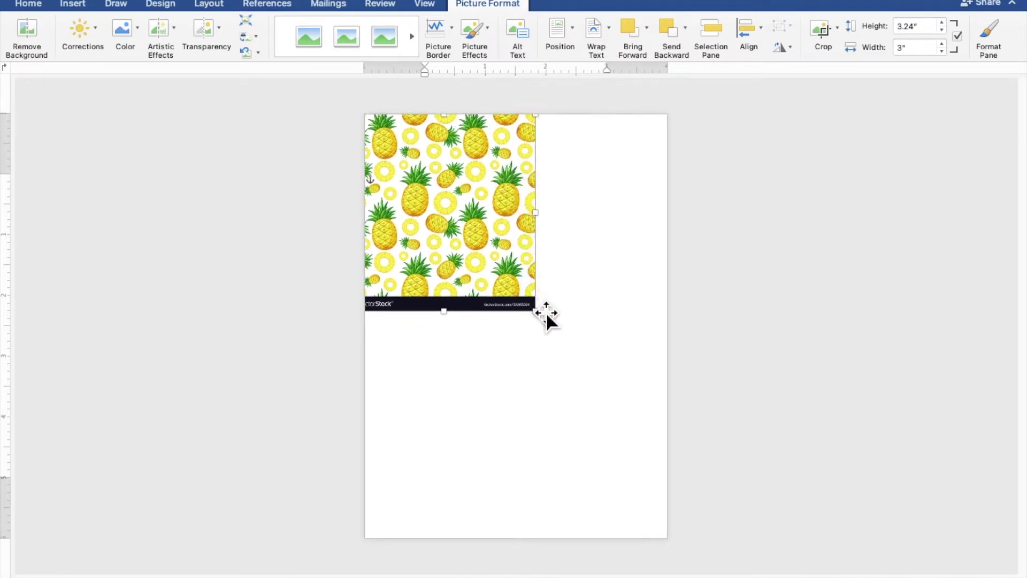
pyautogui.moveTo(550, 324)
pyautogui.mouseDown()
pyautogui.moveTo(679, 493)
pyautogui.moveTo(787, 570)
pyautogui.mouseUp()
pyautogui.moveTo(605, 454); pyautogui.dragTo(592, 454)
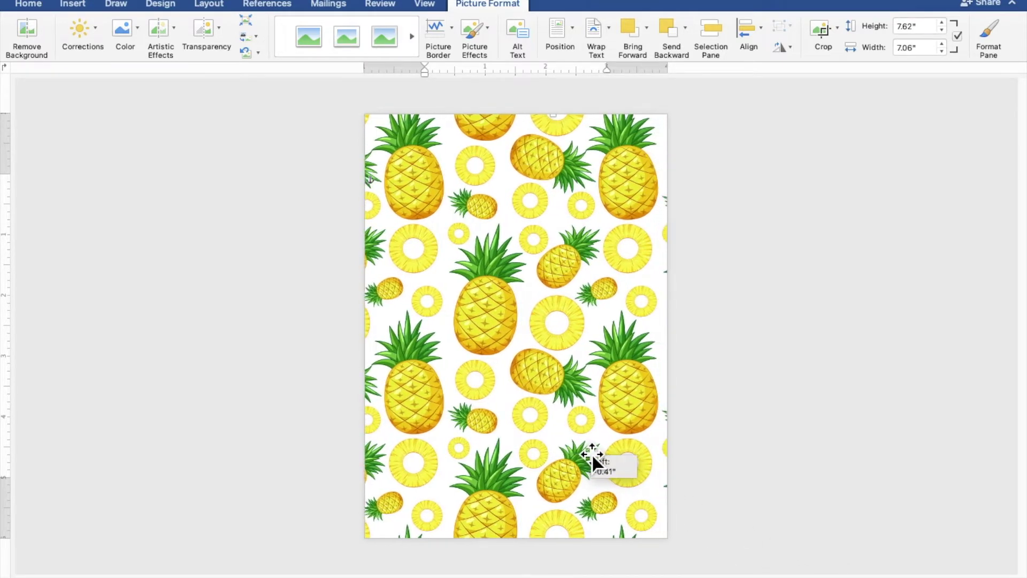
pyautogui.click(843, 335)
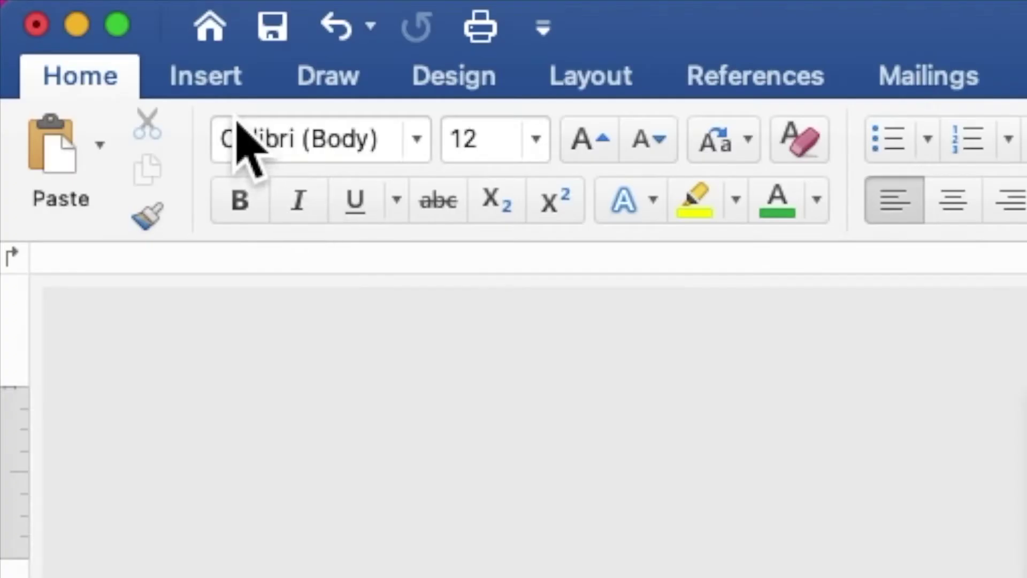
# Draw a 3.54" × 5.32" rectangle over the centre of the pineapple page.
pyautogui.click(73, 6)
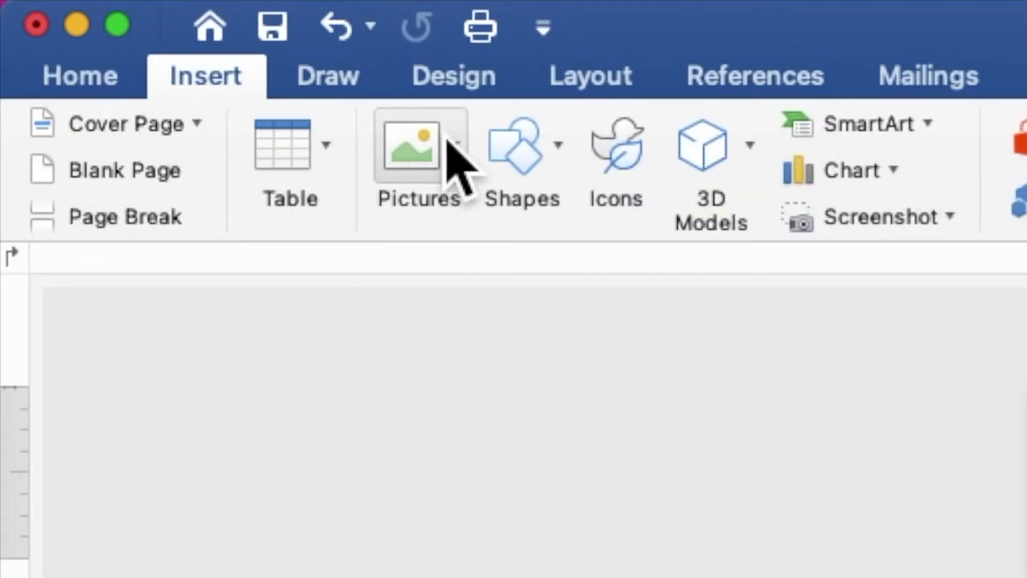
pyautogui.click(543, 170)
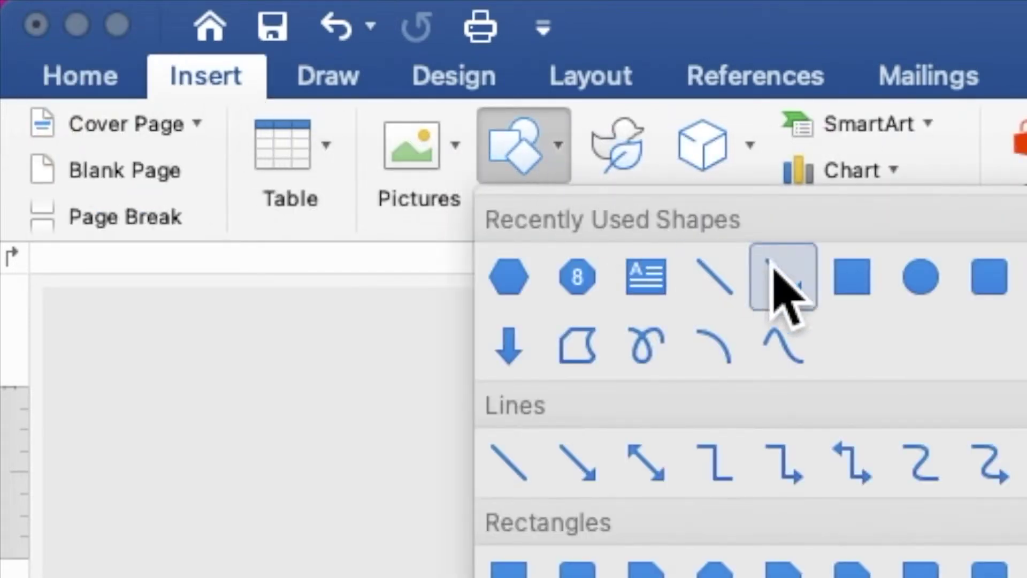
pyautogui.click(852, 287)
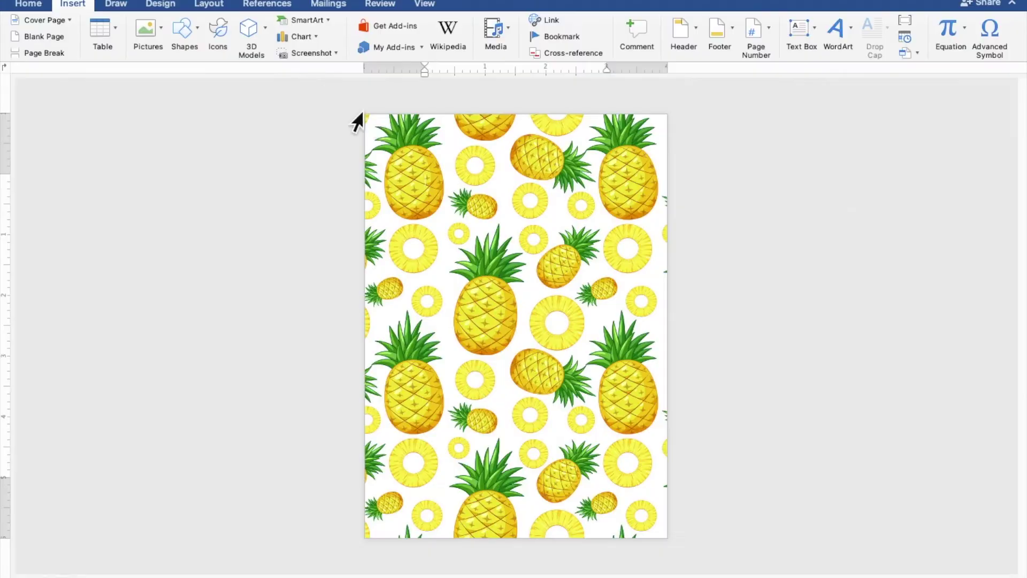
pyautogui.moveTo(425, 203); pyautogui.dragTo(599, 459)
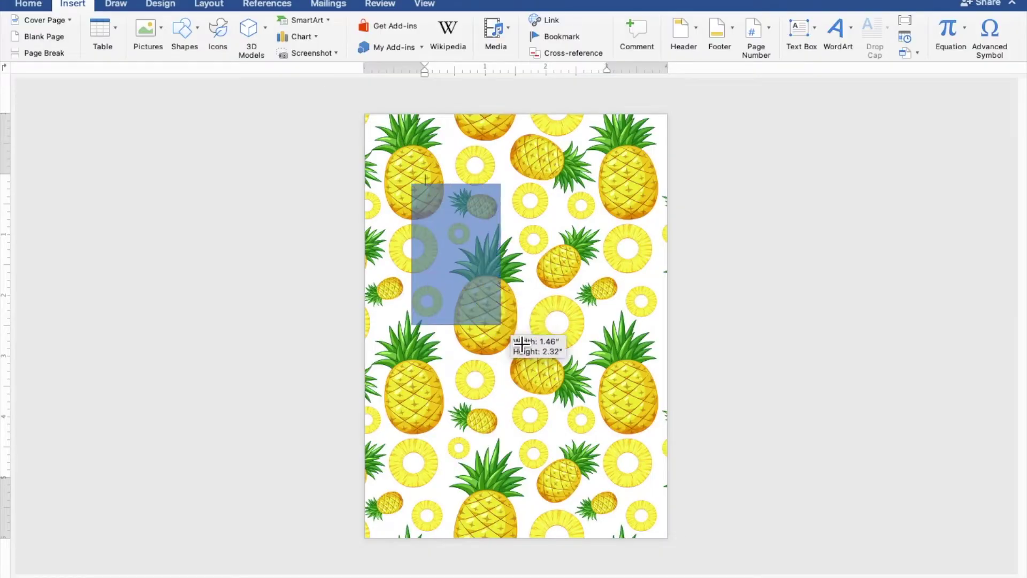
pyautogui.moveTo(599, 459); pyautogui.dragTo(639, 505)
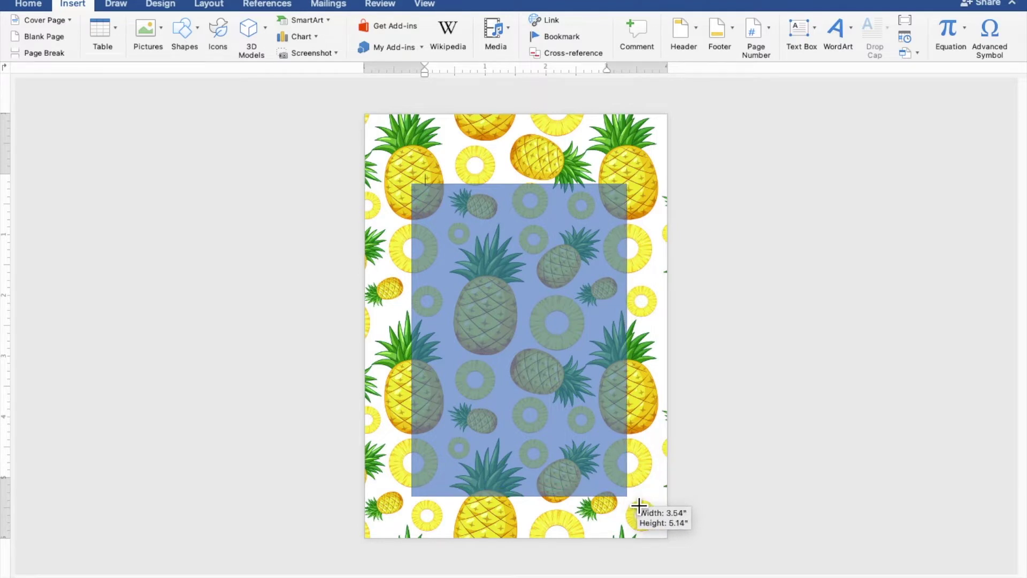
pyautogui.moveTo(639, 506); pyautogui.dragTo(639, 506)
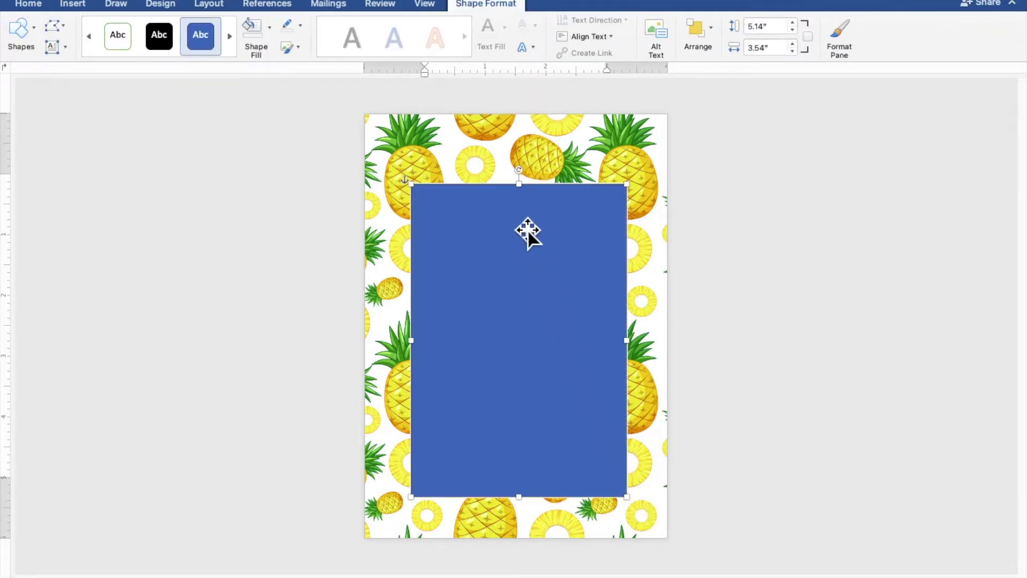
pyautogui.moveTo(533, 191); pyautogui.dragTo(532, 184)
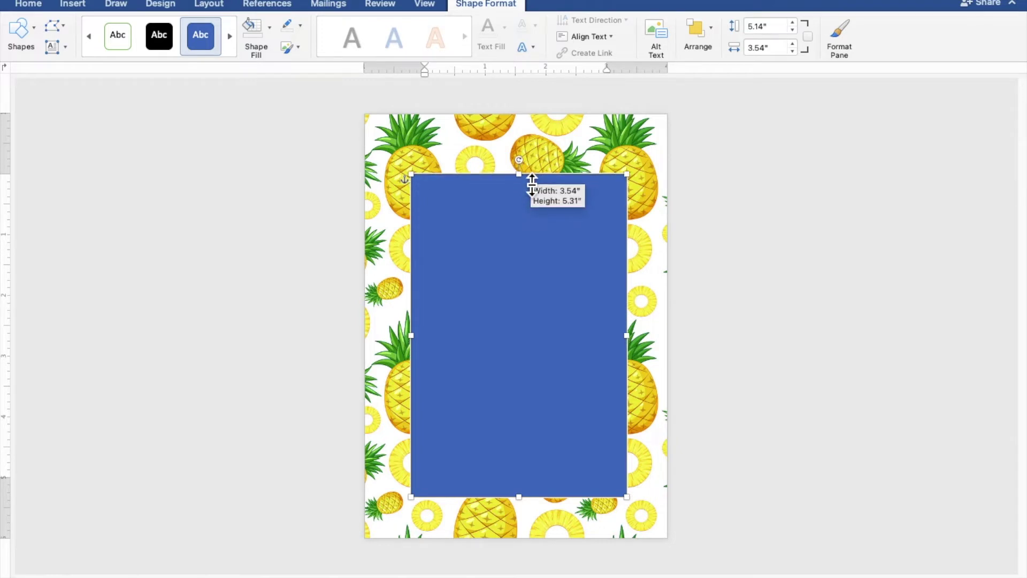
pyautogui.click(526, 248)
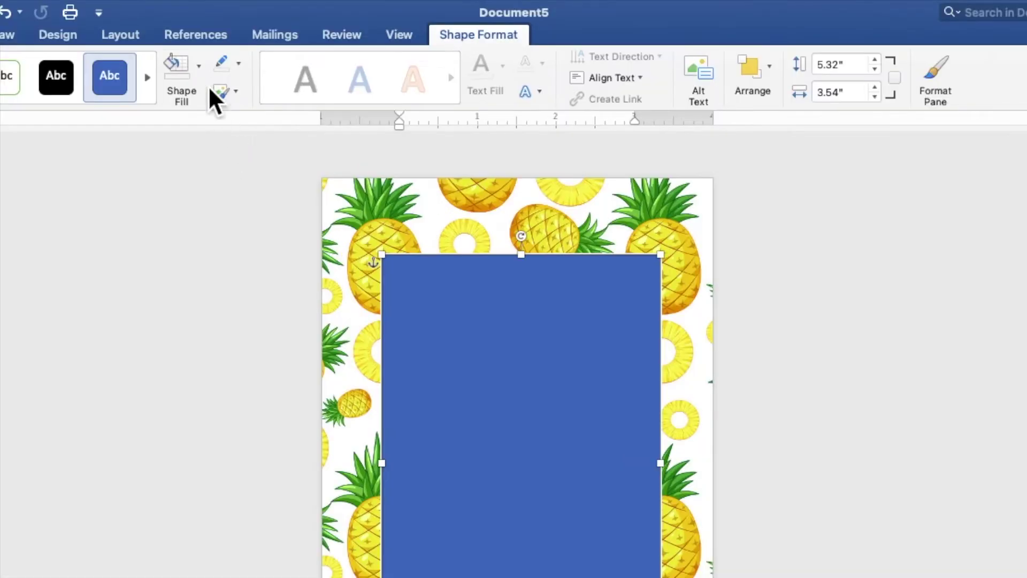
# Give the rectangle a white fill and a 3 pt green outline.
pyautogui.click(269, 27)
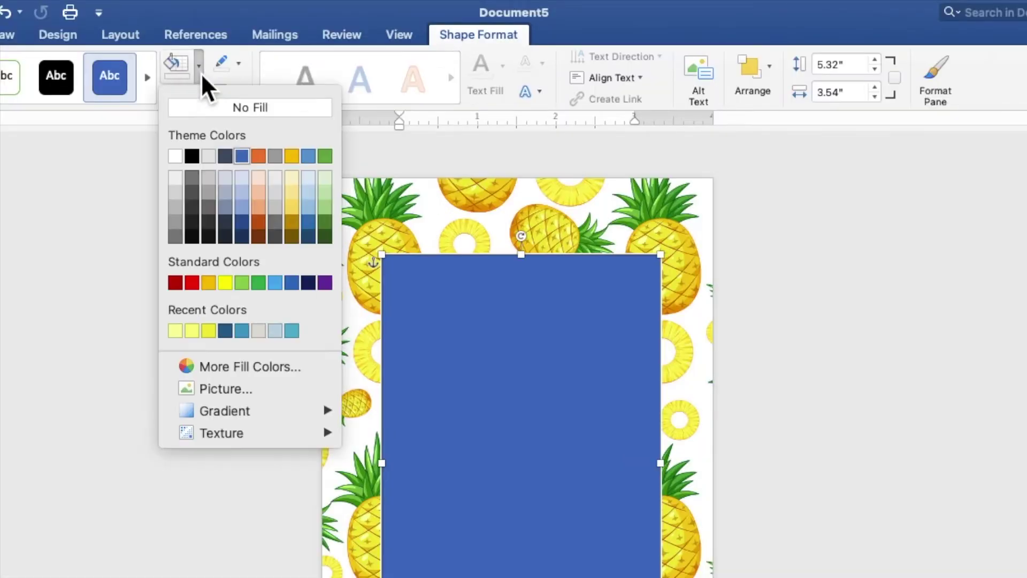
pyautogui.click(175, 157)
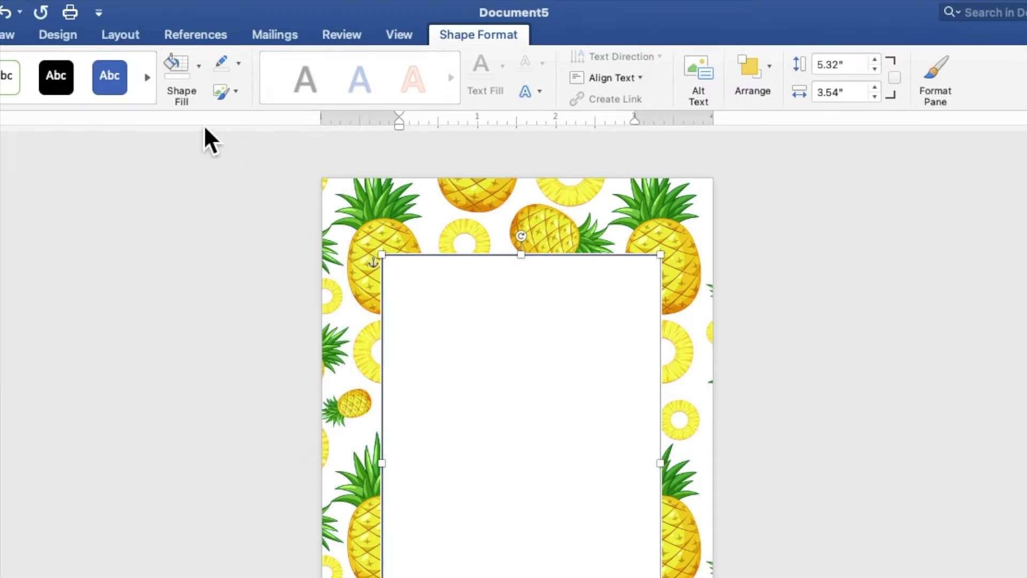
pyautogui.click(239, 64)
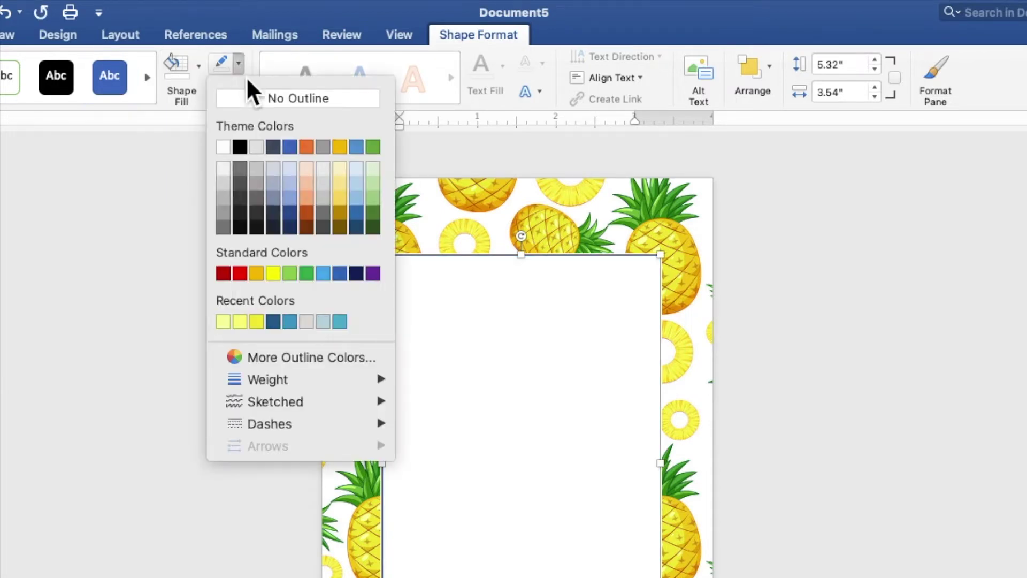
pyautogui.click(309, 275)
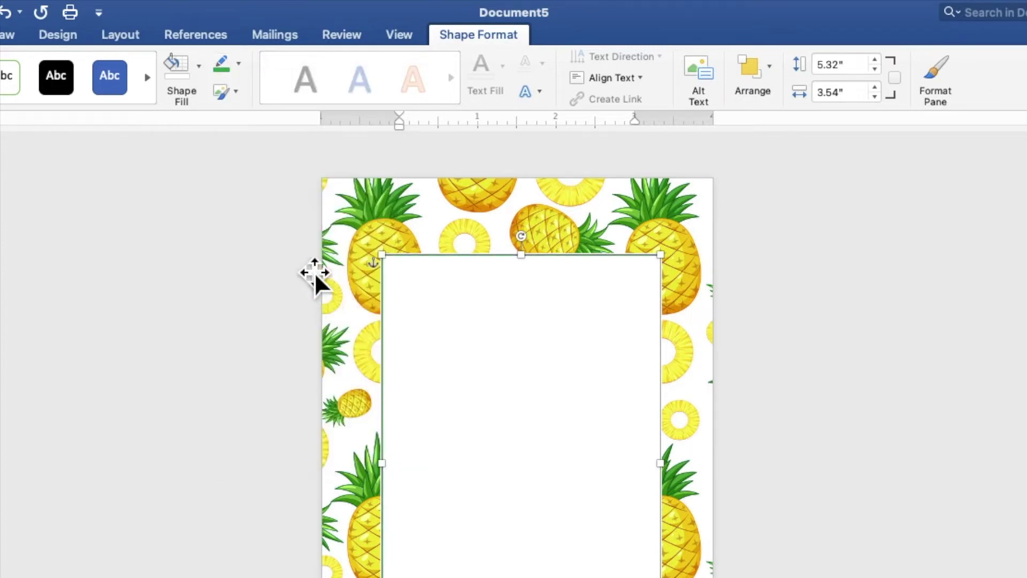
pyautogui.click(239, 64)
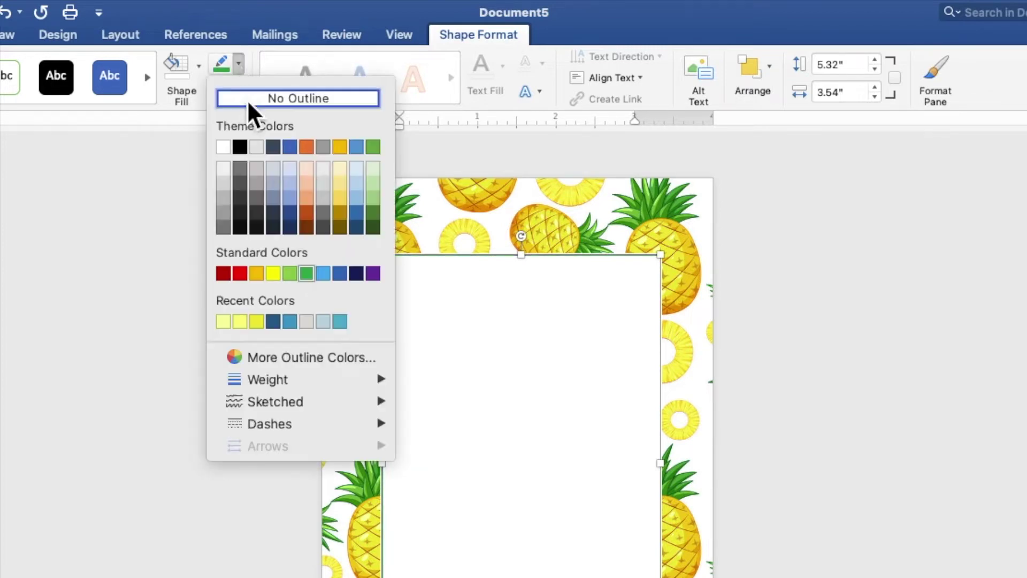
pyautogui.moveTo(273, 380)
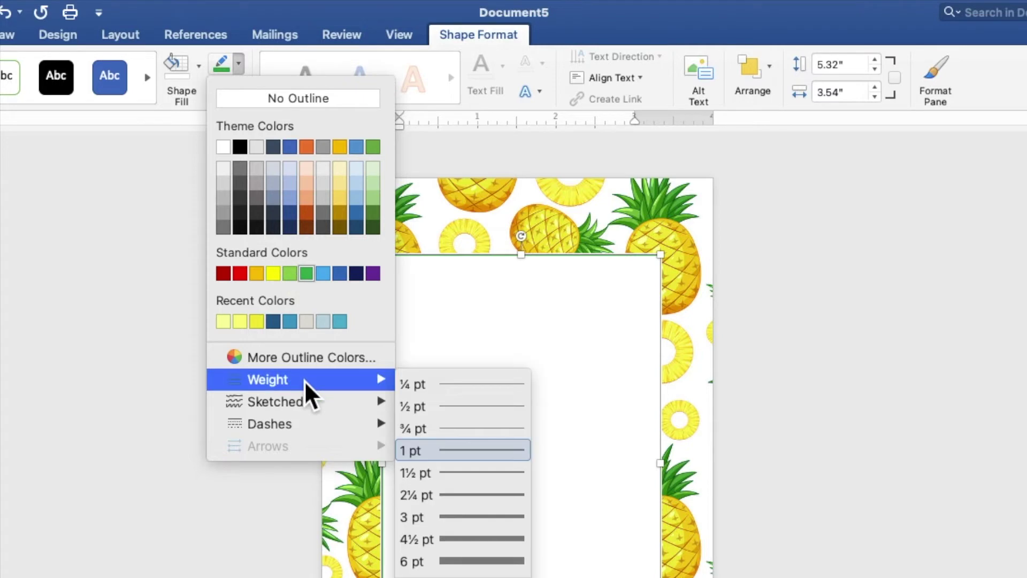
pyautogui.click(458, 521)
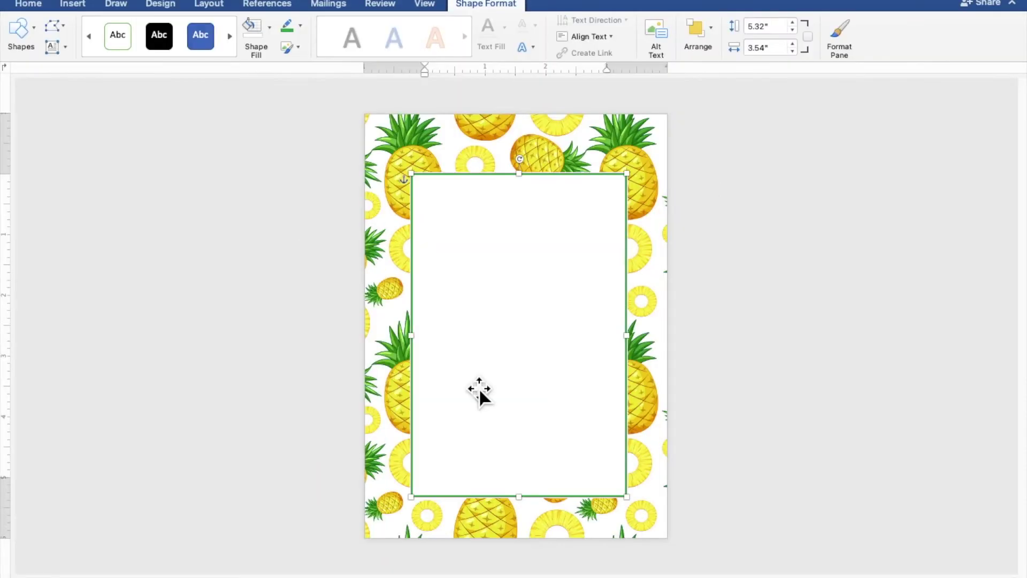
pyautogui.click(840, 361)
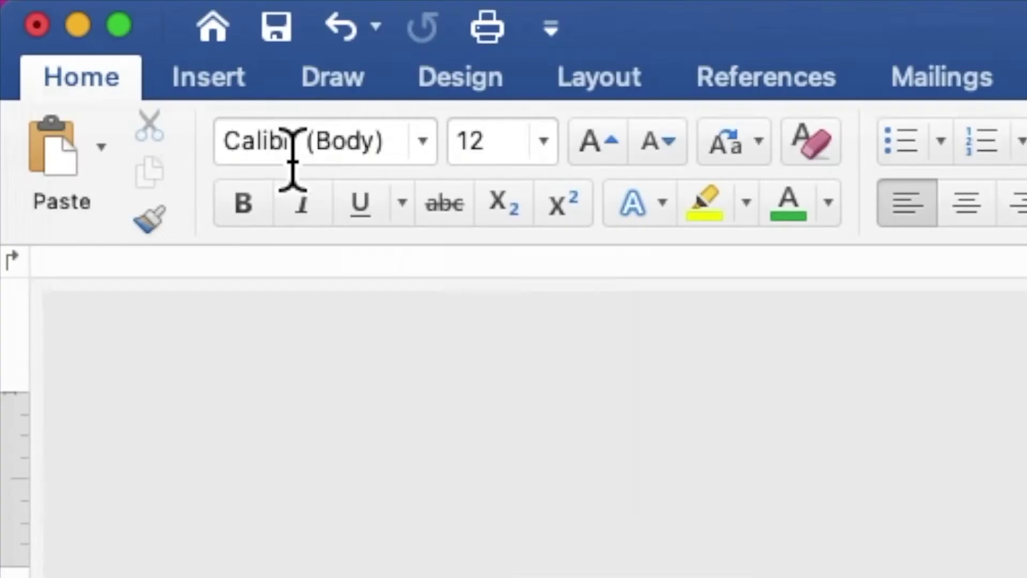
# Draw a second 3.57" × 4.95" rectangle offset up and left over the green frame.
pyautogui.click(78, 8)
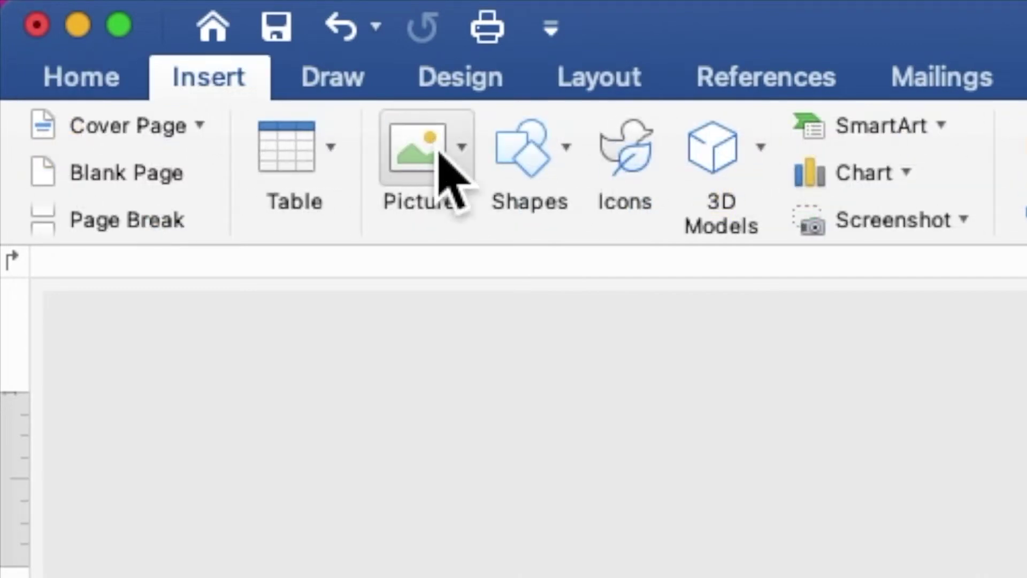
pyautogui.click(559, 161)
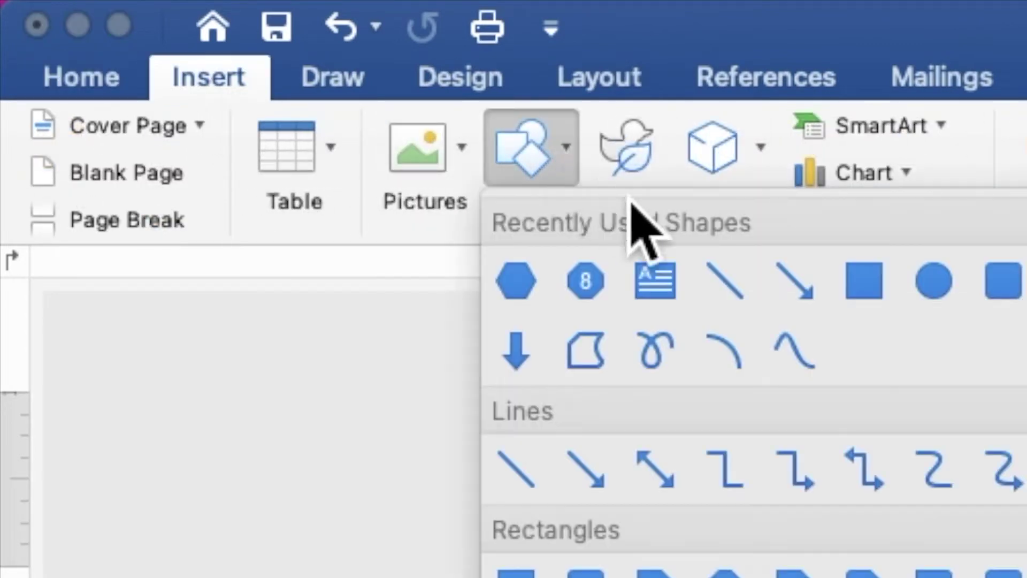
pyautogui.click(869, 289)
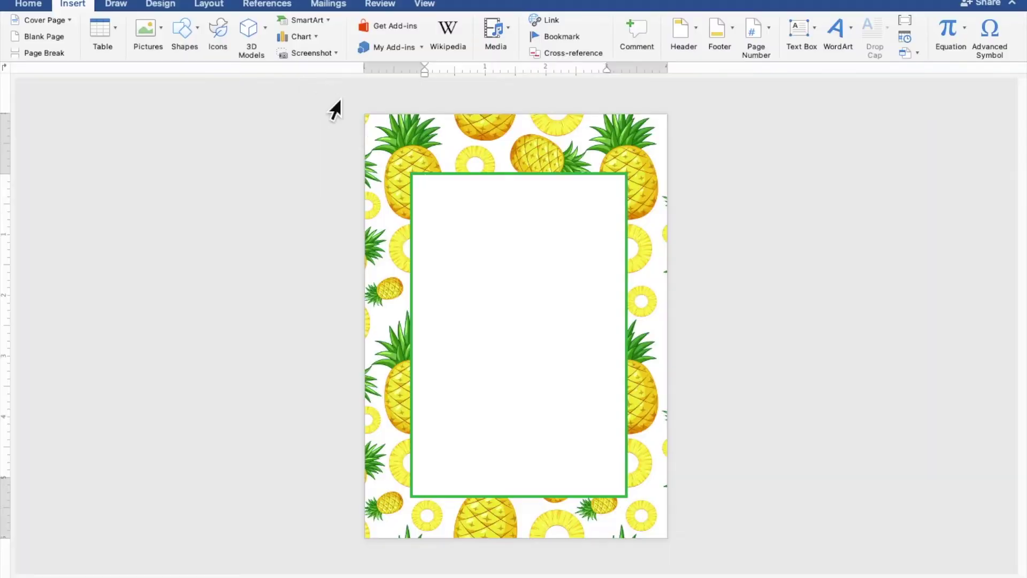
pyautogui.moveTo(397, 172); pyautogui.dragTo(624, 469)
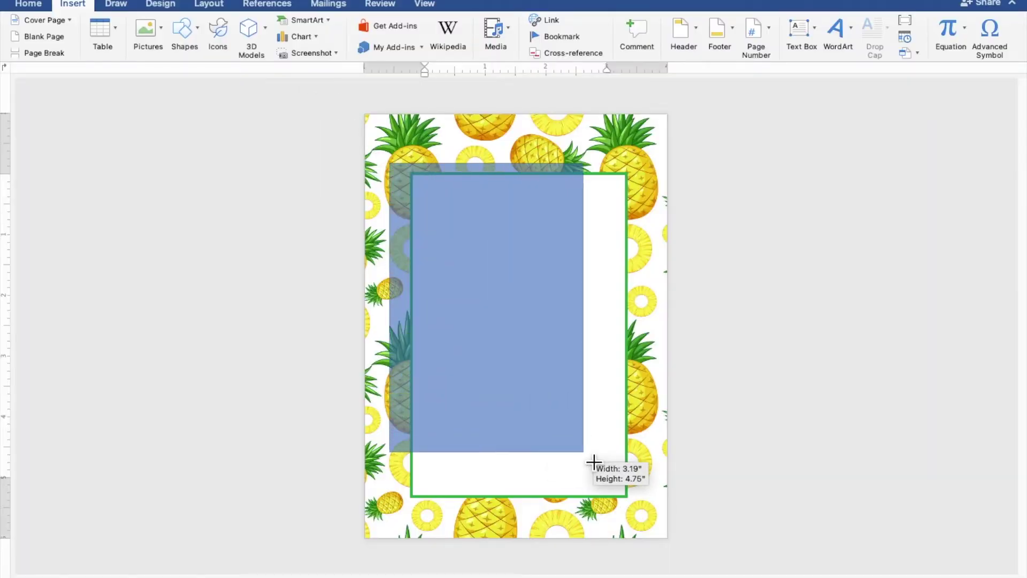
pyautogui.moveTo(624, 469); pyautogui.dragTo(616, 474)
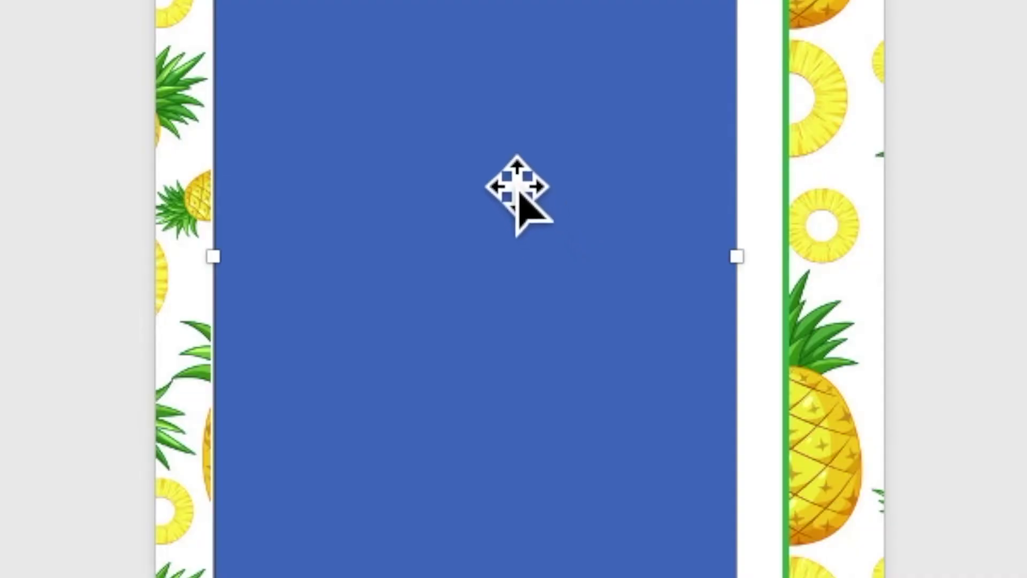
pyautogui.rightClick(494, 159)
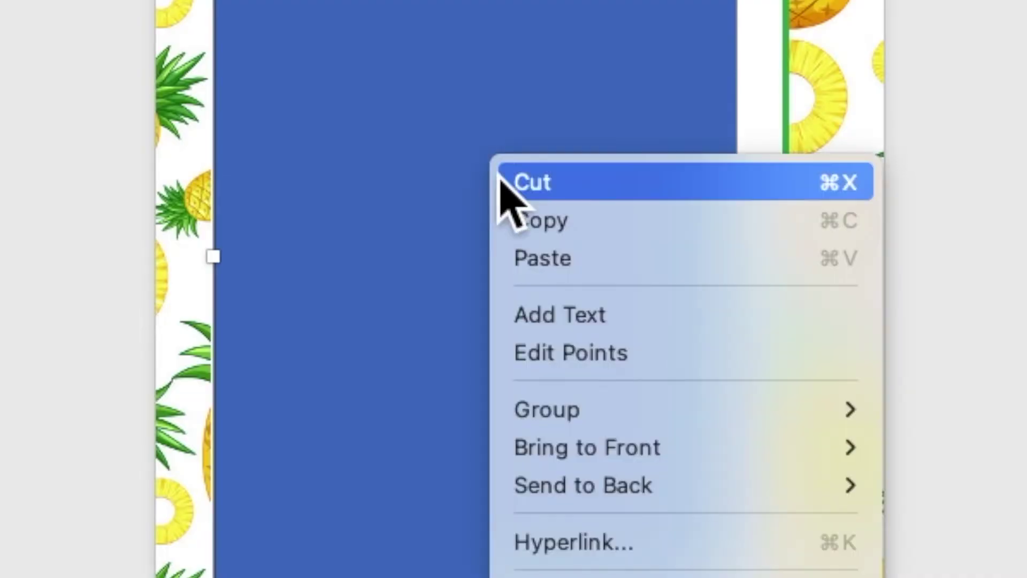
# Type IT'S A, SWEET, Celebration and PLEASE JOIN US FOR THE on separate lines in the rectangle.
pyautogui.click(569, 321)
pyautogui.write('IT’S')
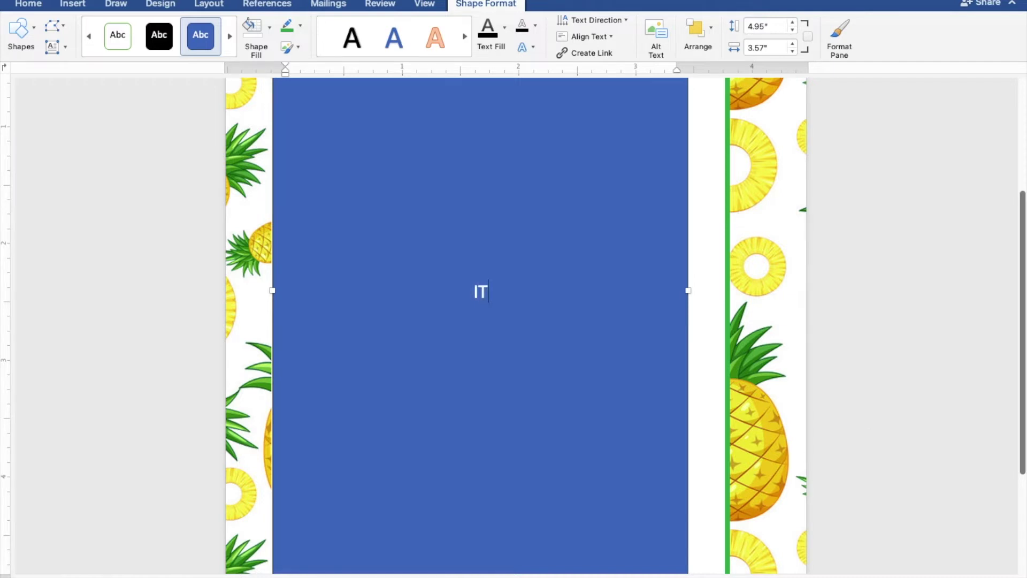
pyautogui.write('A')
pyautogui.press('Return')
pyautogui.write('SWEET')
pyautogui.press('Return')
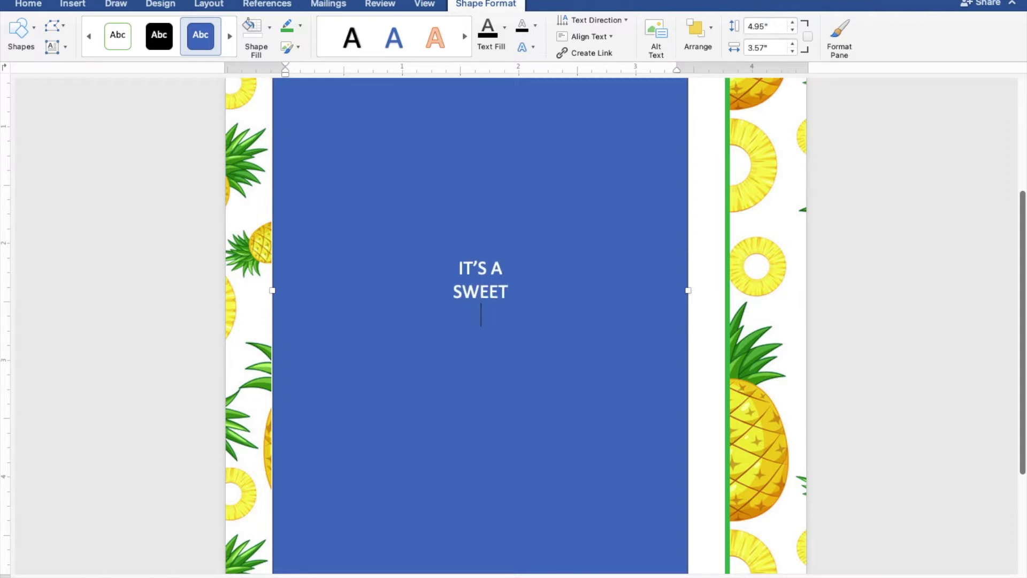
pyautogui.write('lebration')
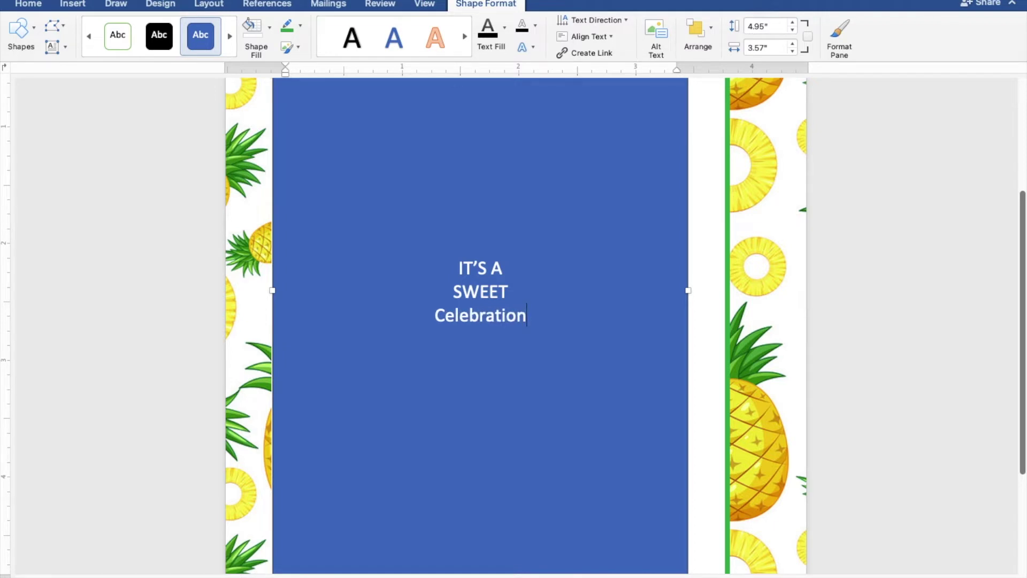
pyautogui.press('Return')
pyautogui.press('Return')
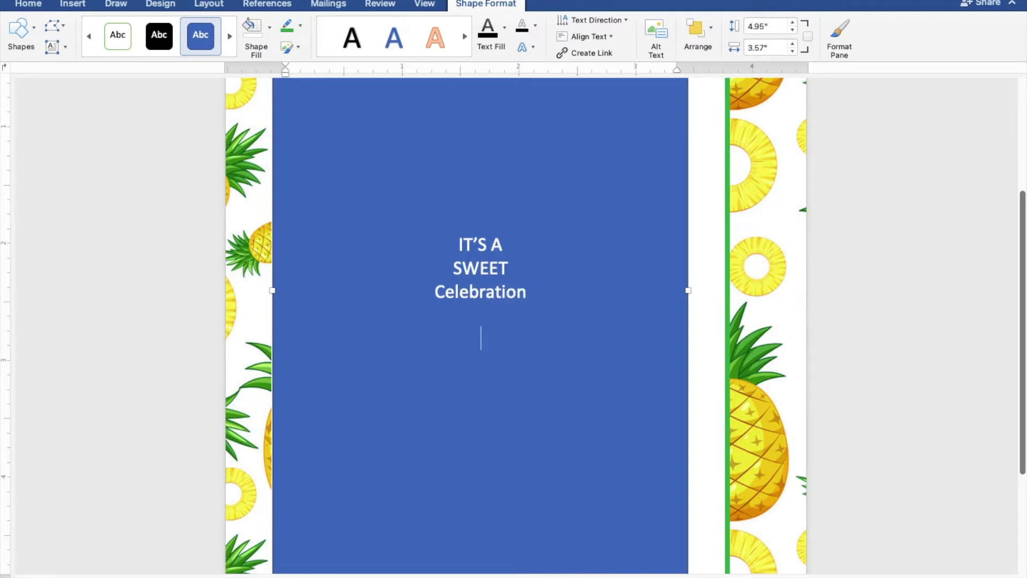
pyautogui.write('PLEASE JOIN US FOR THE 7TH')
# Add the line 7TH BIRTHDAY OF, then the celebrant's name after a blank line.
pyautogui.press('BackSpace')
pyautogui.press('BackSpace')
pyautogui.press('BackSpace')
pyautogui.press('Return')
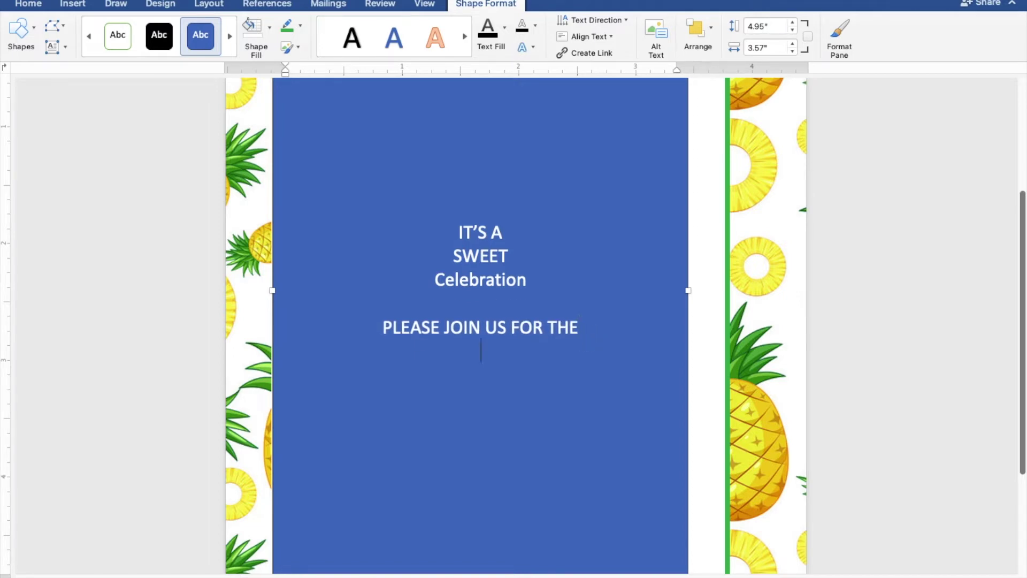
pyautogui.write('H BIRTHDAY OF')
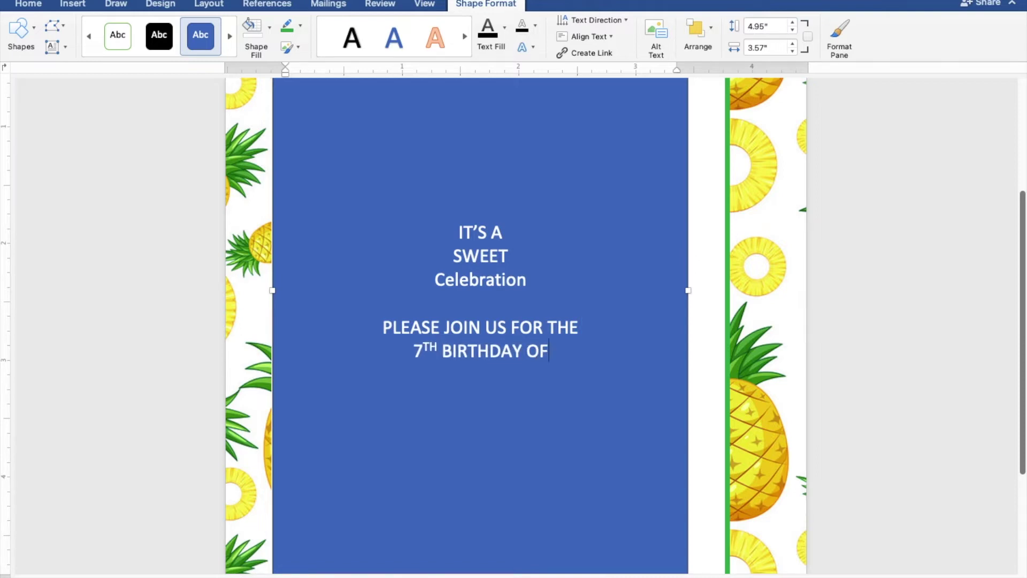
pyautogui.press('Return')
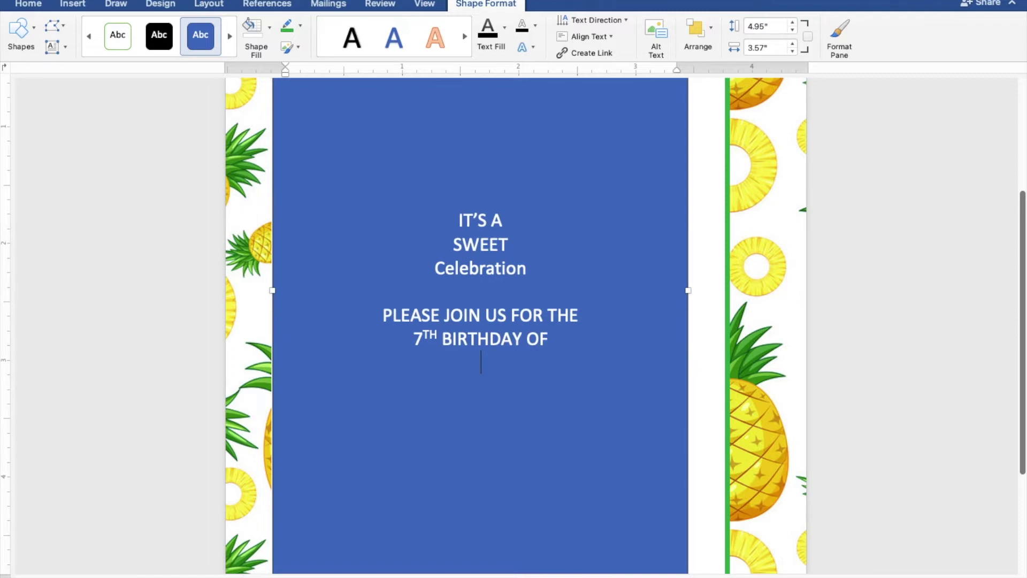
pyautogui.press('Return')
pyautogui.press('Return')
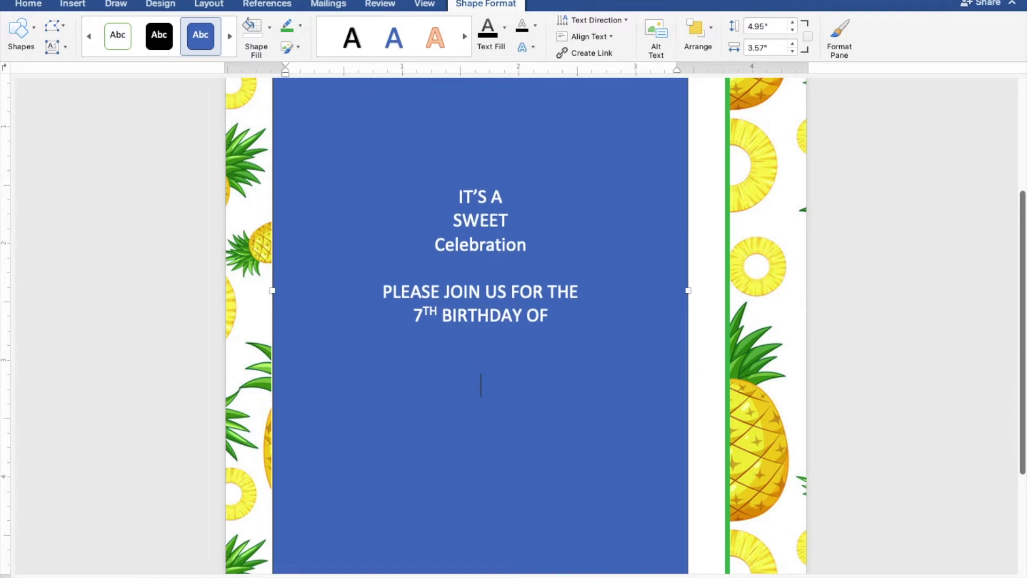
pyautogui.write('Ca')
pyautogui.write('ssy')
pyautogui.write(' Sorian')
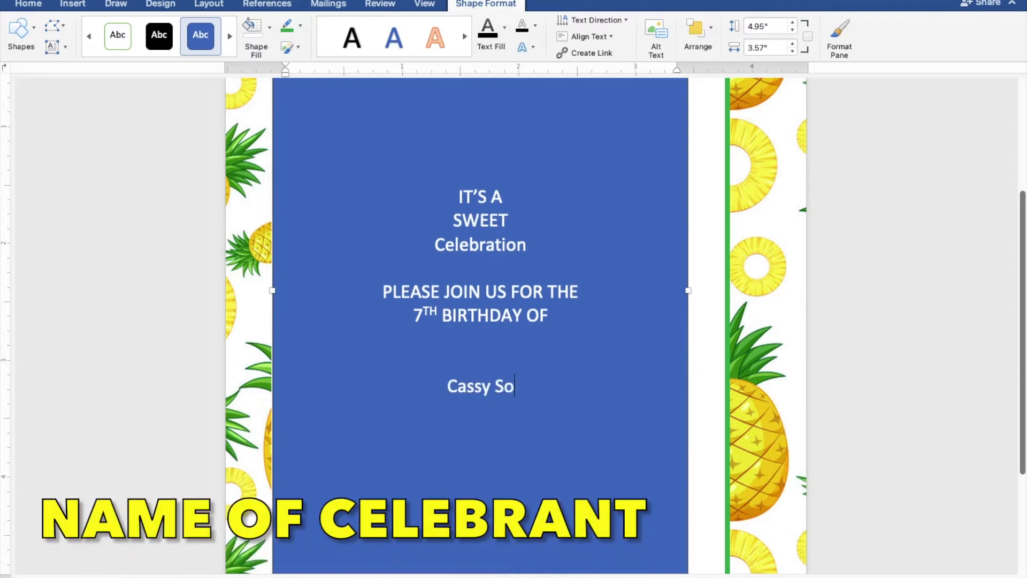
pyautogui.write('o')
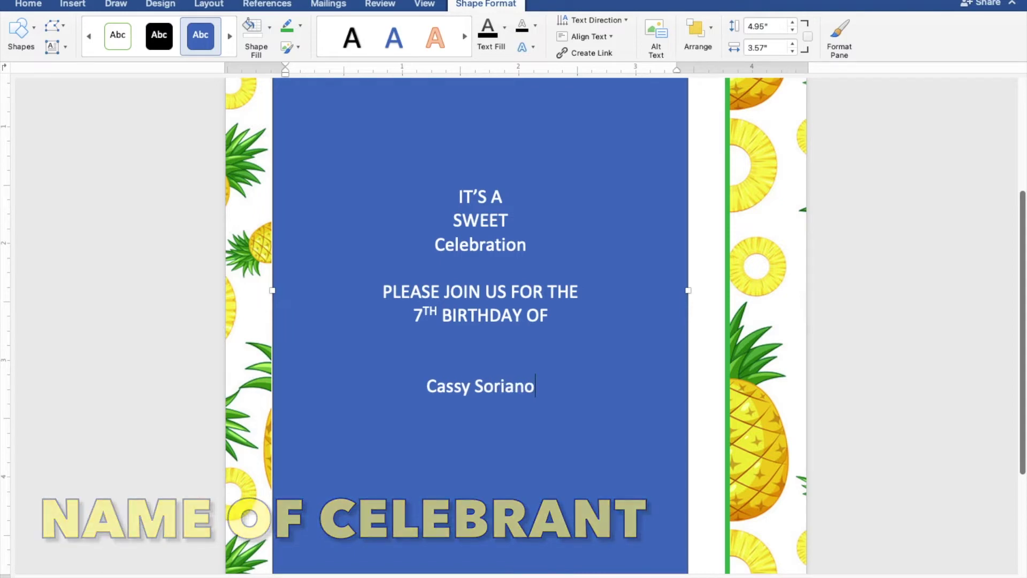
pyautogui.press('Return')
pyautogui.press('Return')
pyautogui.press('Return')
# Add SUNDAY, FEBRUARY 27TH, FROM 11:00 AM TO 3:00 PM, and the three venue lines.
pyautogui.write('N SUN')
pyautogui.write('D')
pyautogui.write('A')
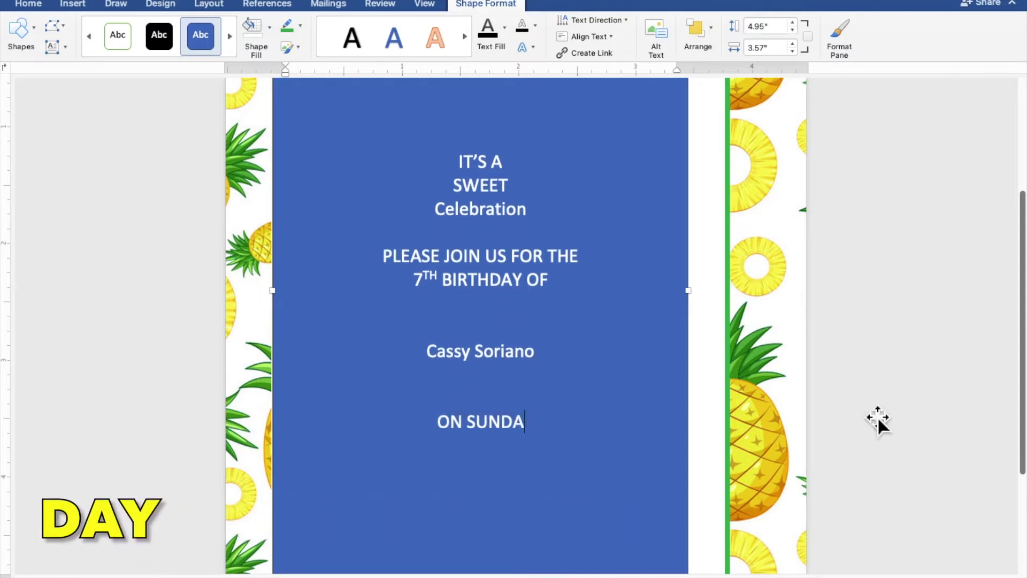
pyautogui.write('Y, FEBRUARY 27TH')
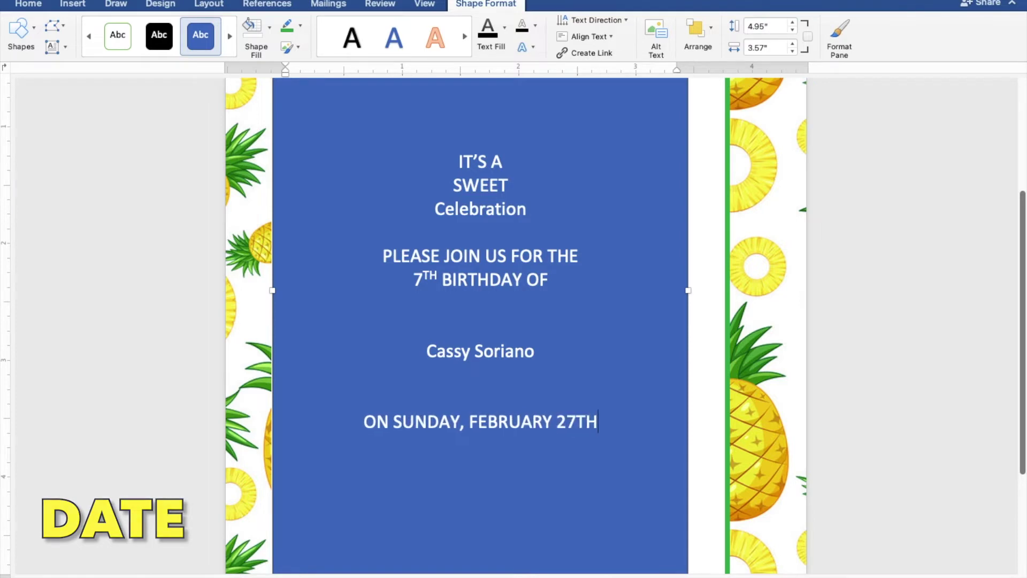
pyautogui.press('Return')
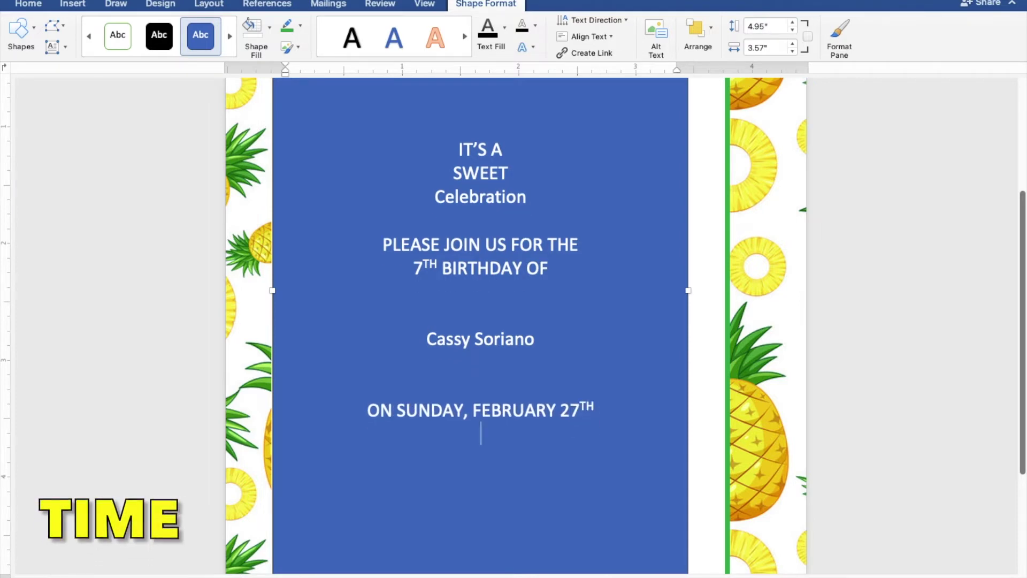
pyautogui.write('FROM 11:00 AM T')
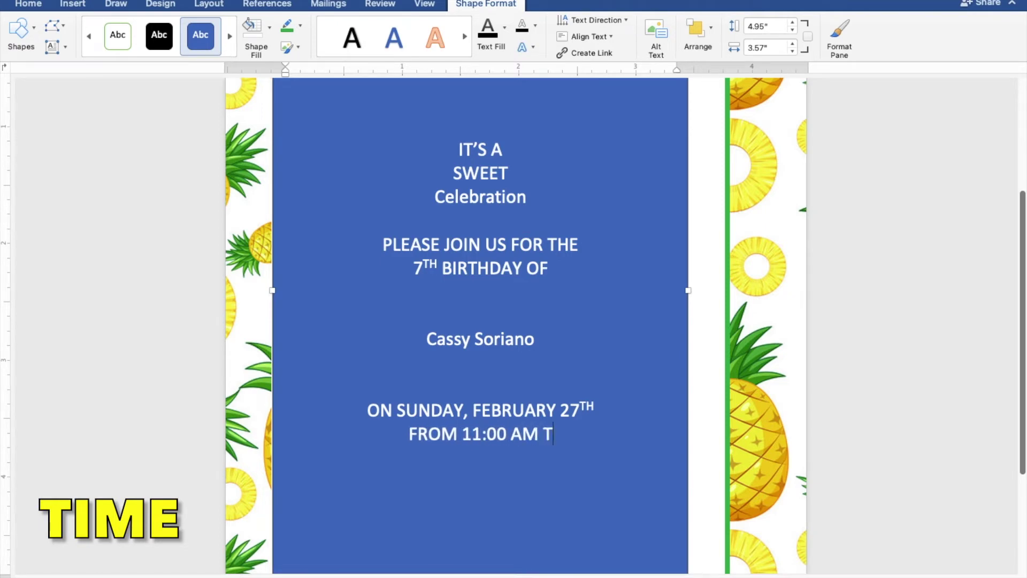
pyautogui.write('O 3:00 PM')
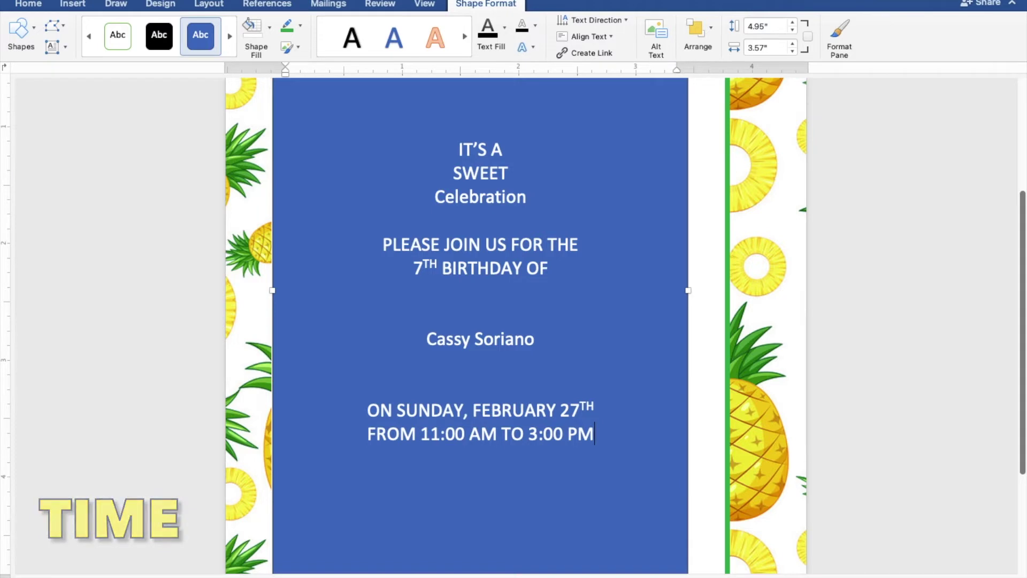
pyautogui.press('Return')
pyautogui.write('JAPANESE GARDEN')
pyautogui.press('Return')
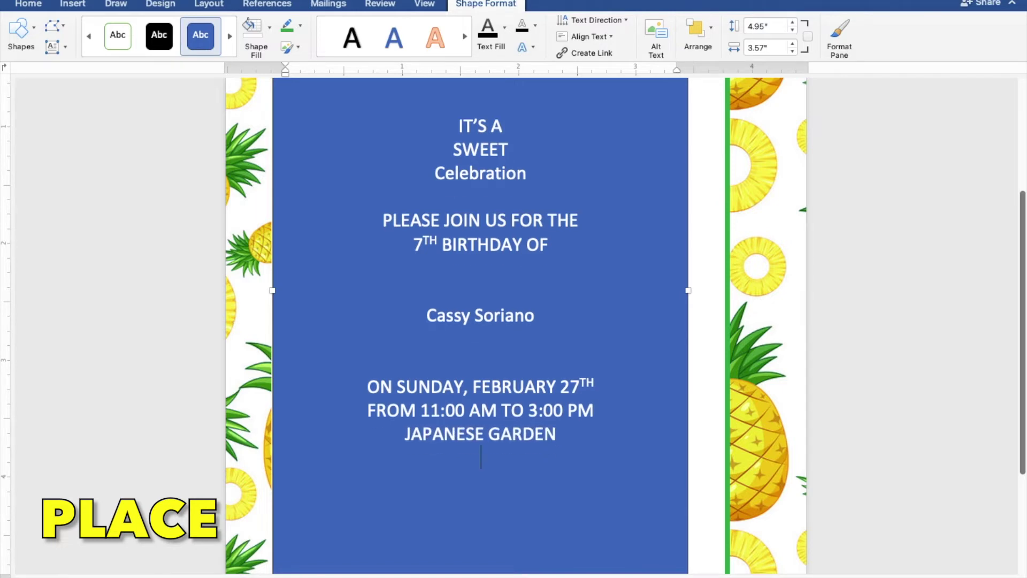
pyautogui.write('NDALIGAN BEACH')
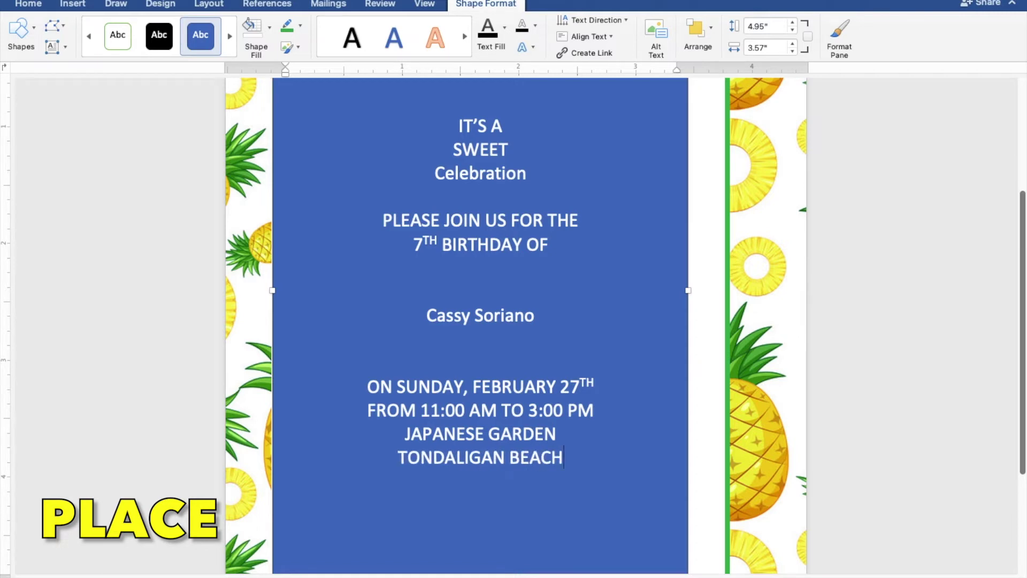
pyautogui.press('Return')
pyautogui.write('DAGUPAN CITY')
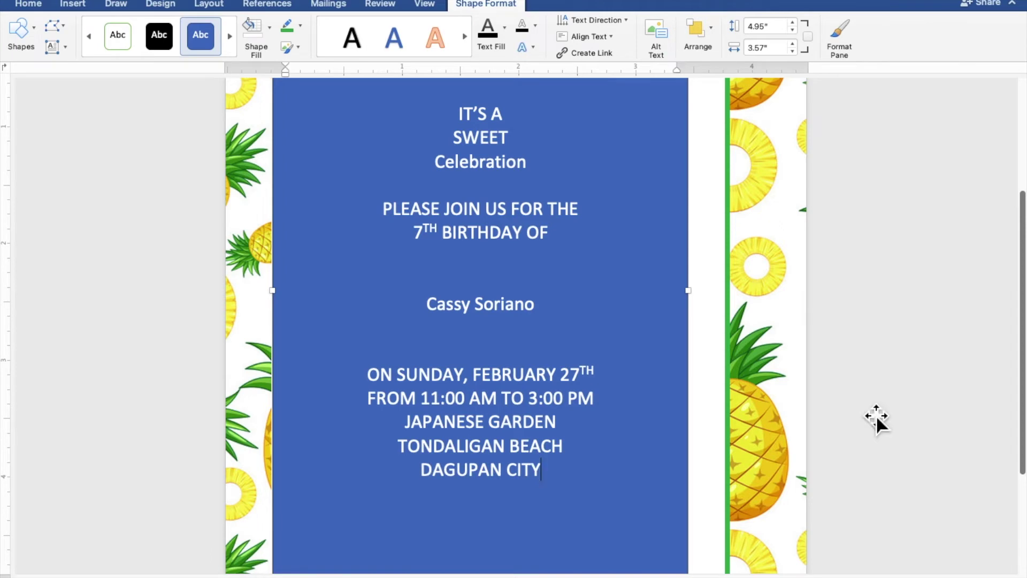
# Remove the text box's fill and outline and colour all the invitation text dark grey.
pyautogui.moveTo(557, 482); pyautogui.dragTo(443, 138)
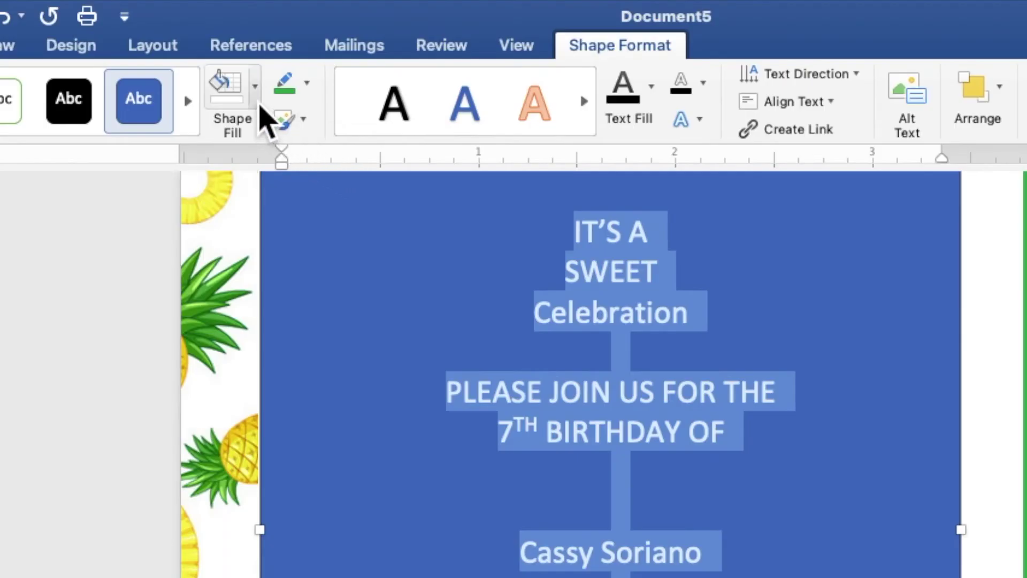
pyautogui.click(260, 104)
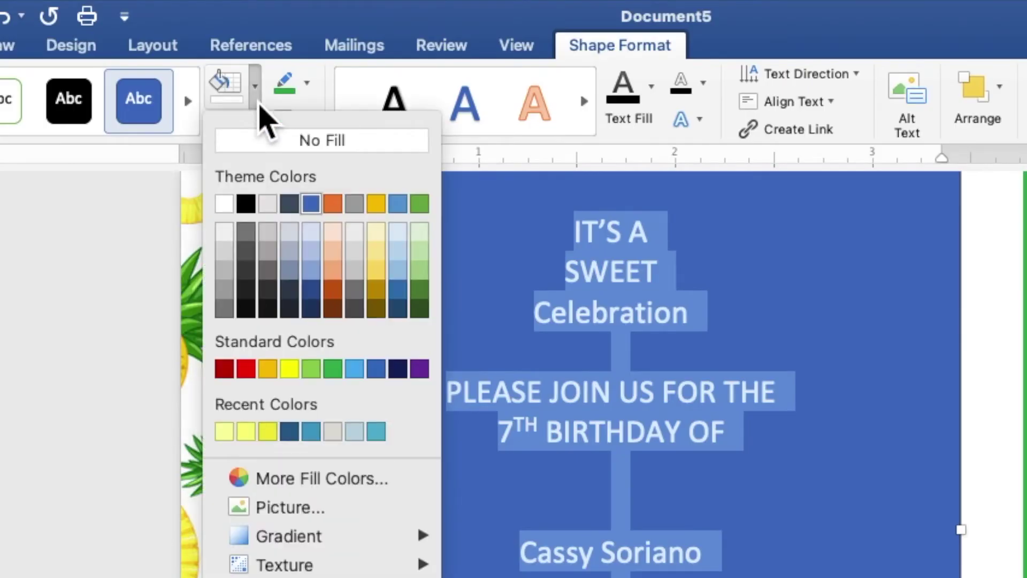
pyautogui.click(266, 149)
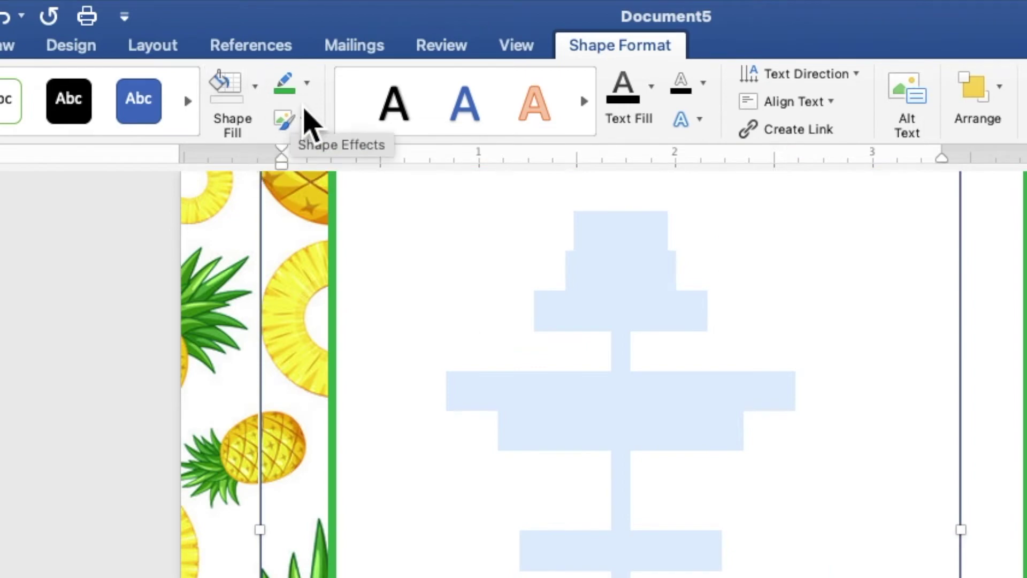
pyautogui.click(307, 84)
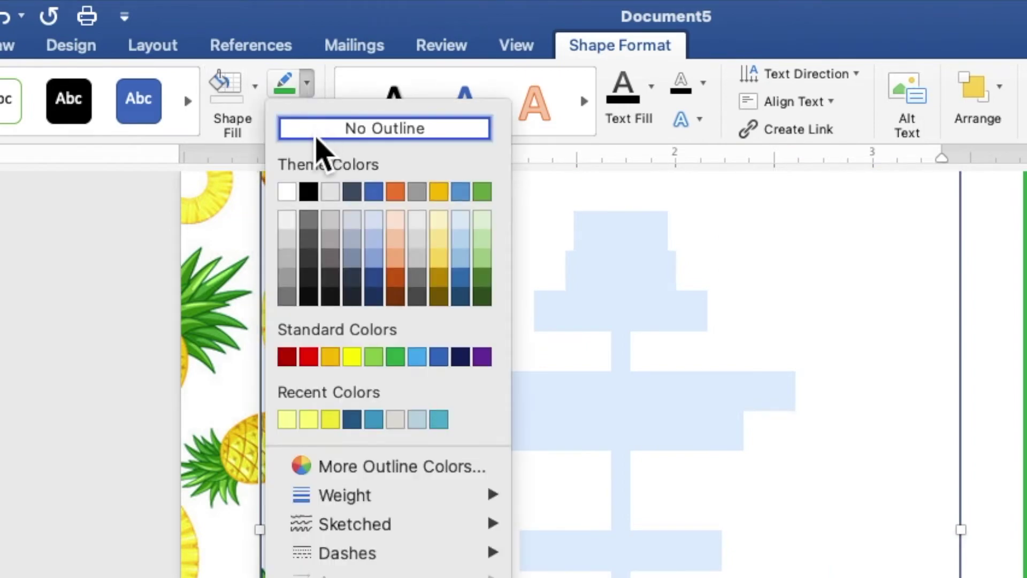
pyautogui.click(320, 134)
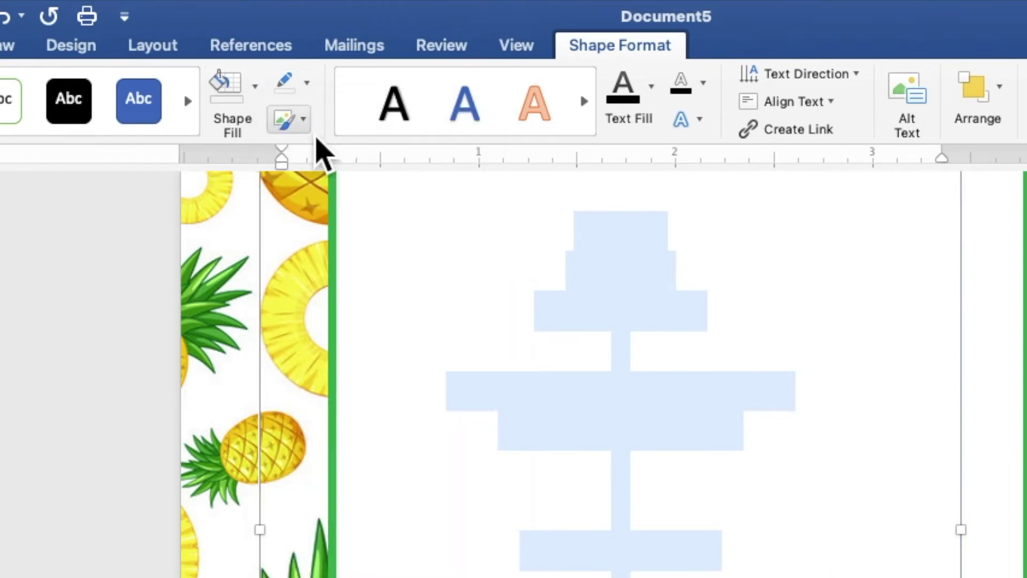
pyautogui.click(652, 100)
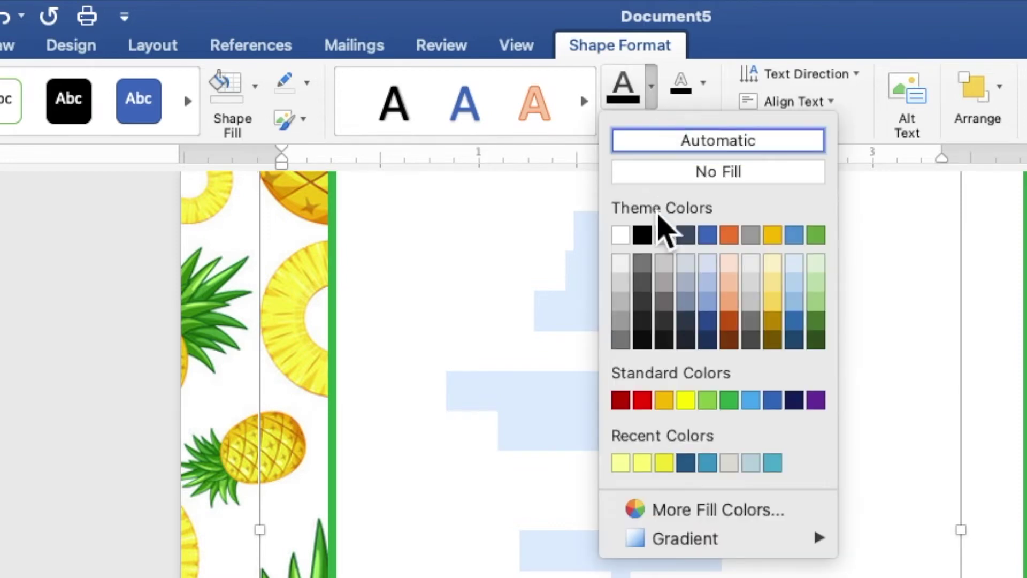
pyautogui.click(645, 265)
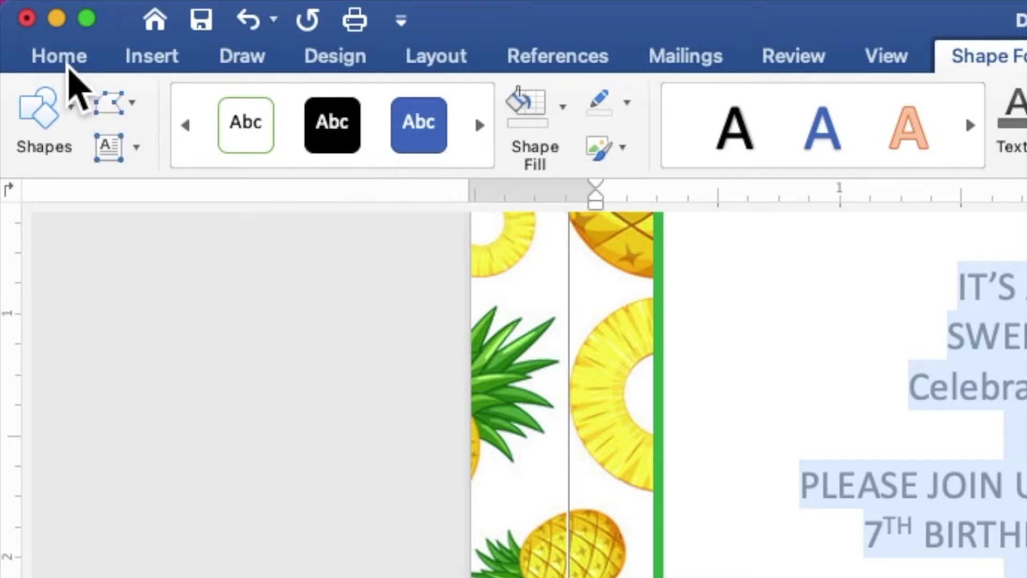
# Set all the invitation text to Arial at size 10.
pyautogui.click(28, 4)
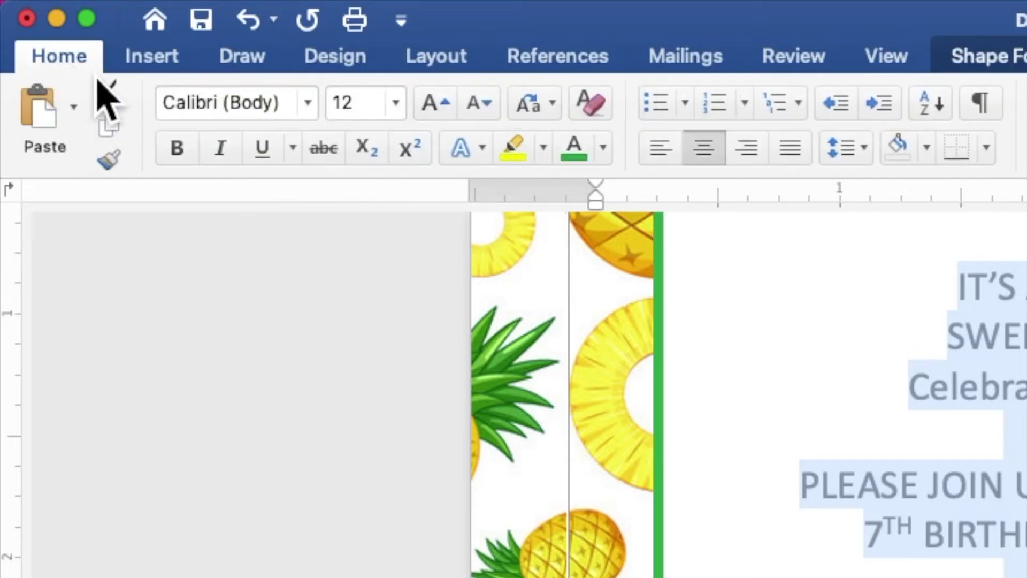
pyautogui.click(312, 107)
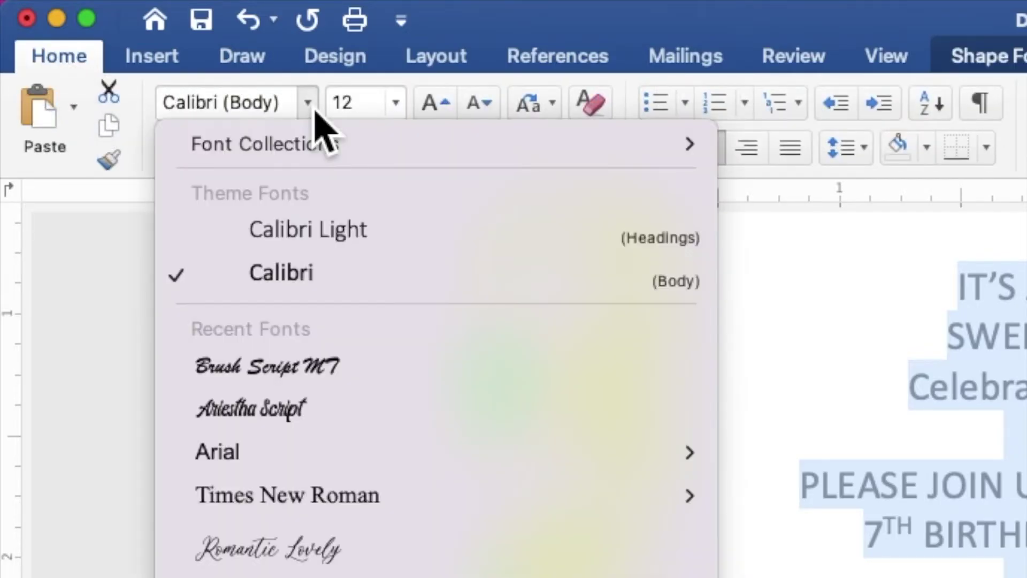
pyautogui.moveTo(241, 452)
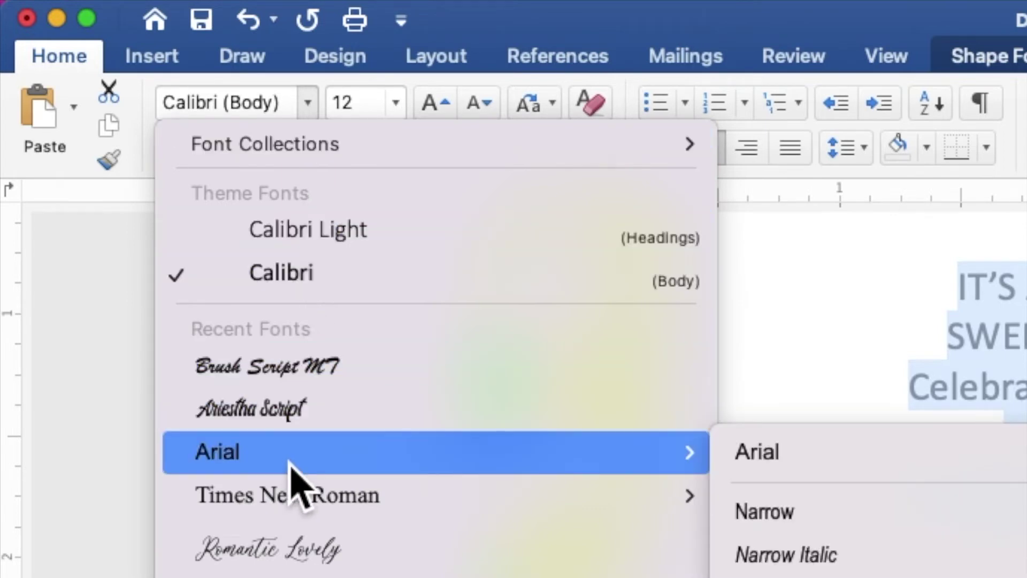
pyautogui.click(291, 460)
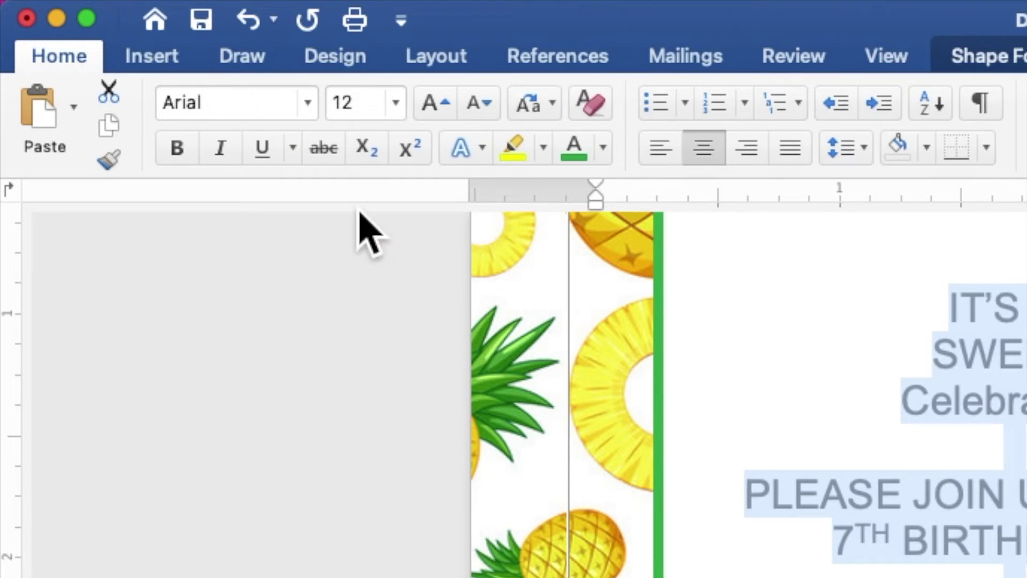
pyautogui.click(351, 103)
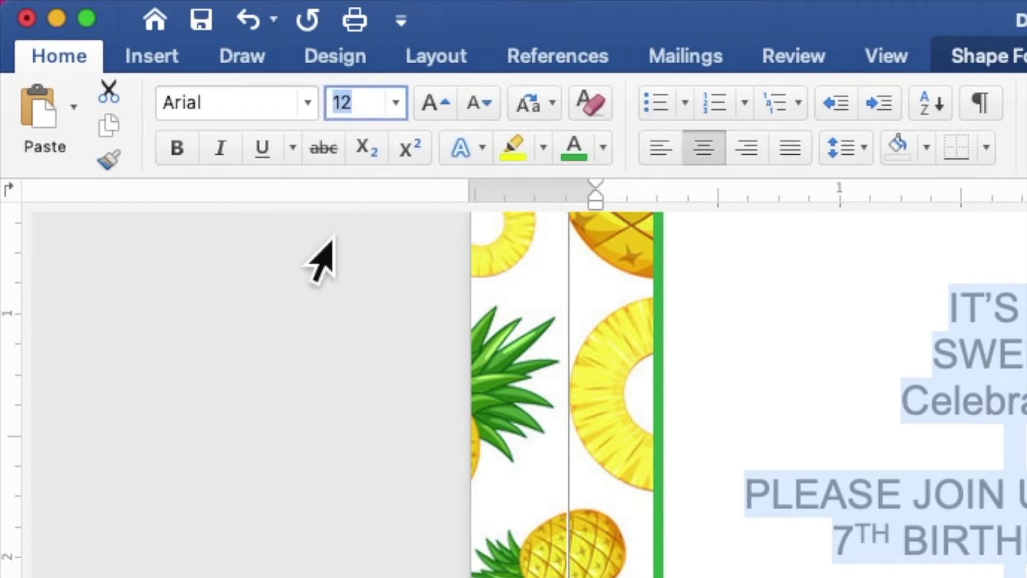
pyautogui.write('1')
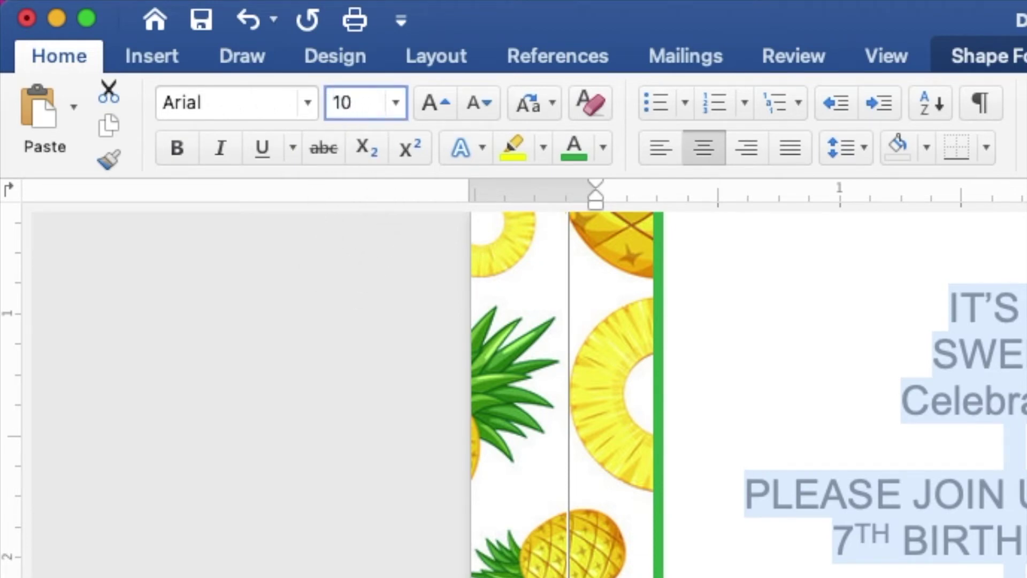
pyautogui.press('Return')
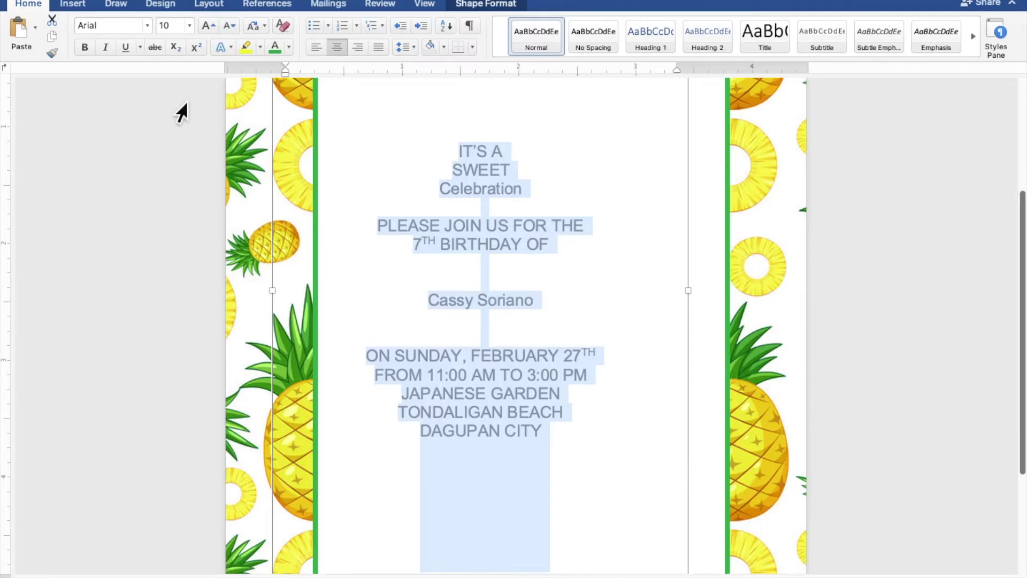
# Make IT'S A green at 20 pt.
pyautogui.click(534, 163)
pyautogui.moveTo(525, 155); pyautogui.dragTo(481, 159)
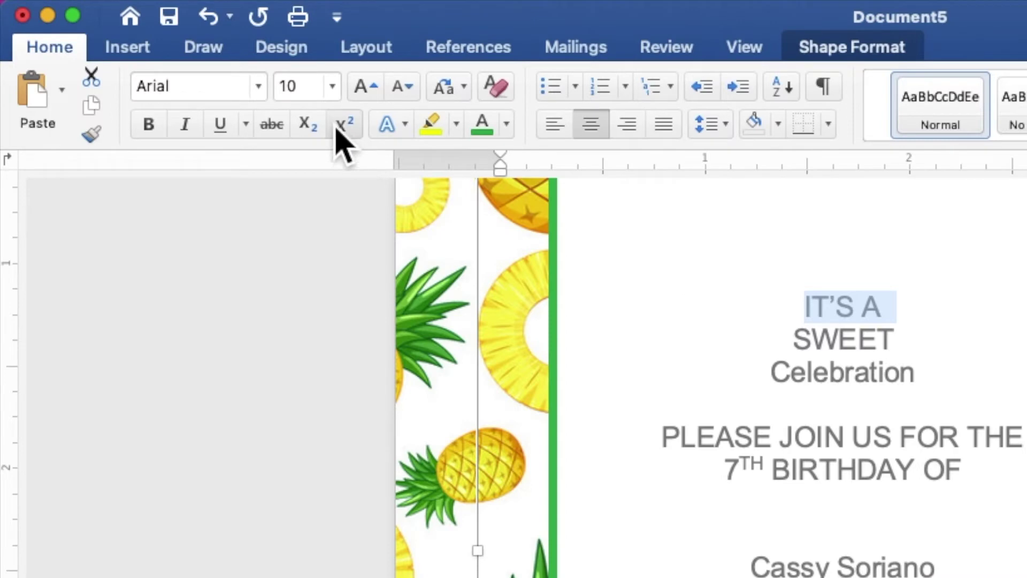
pyautogui.click(300, 87)
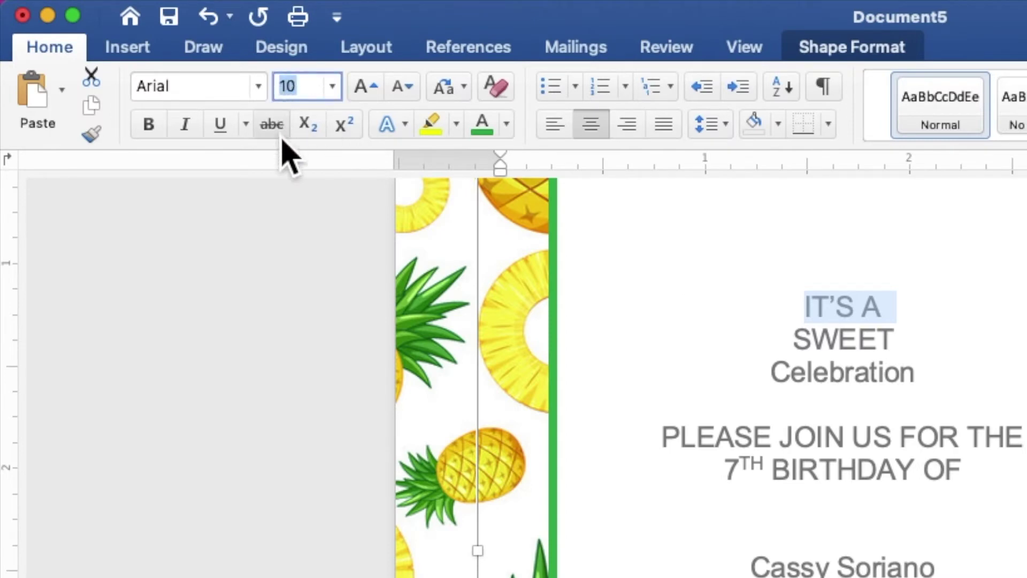
pyautogui.write('20')
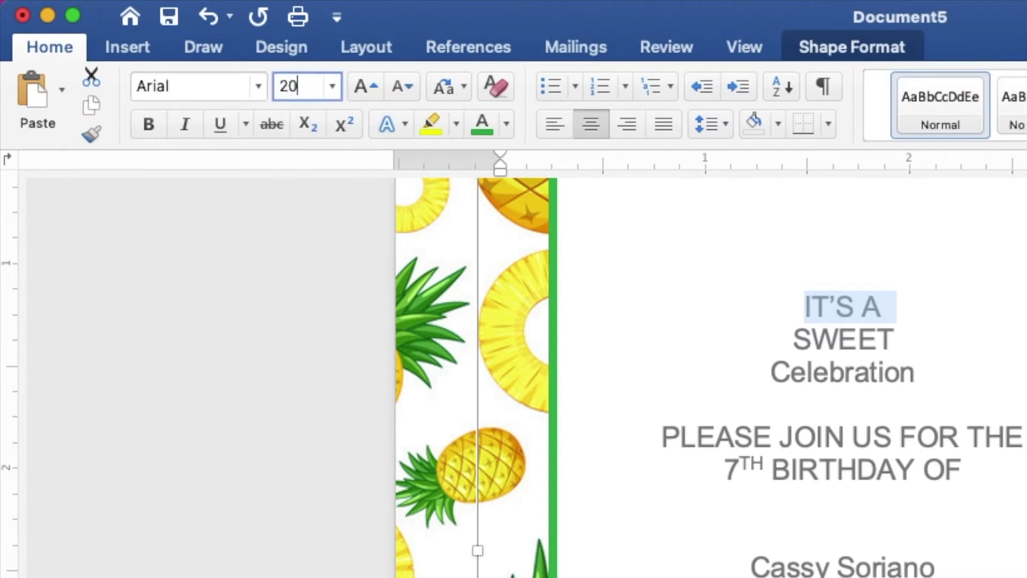
pyautogui.press('Return')
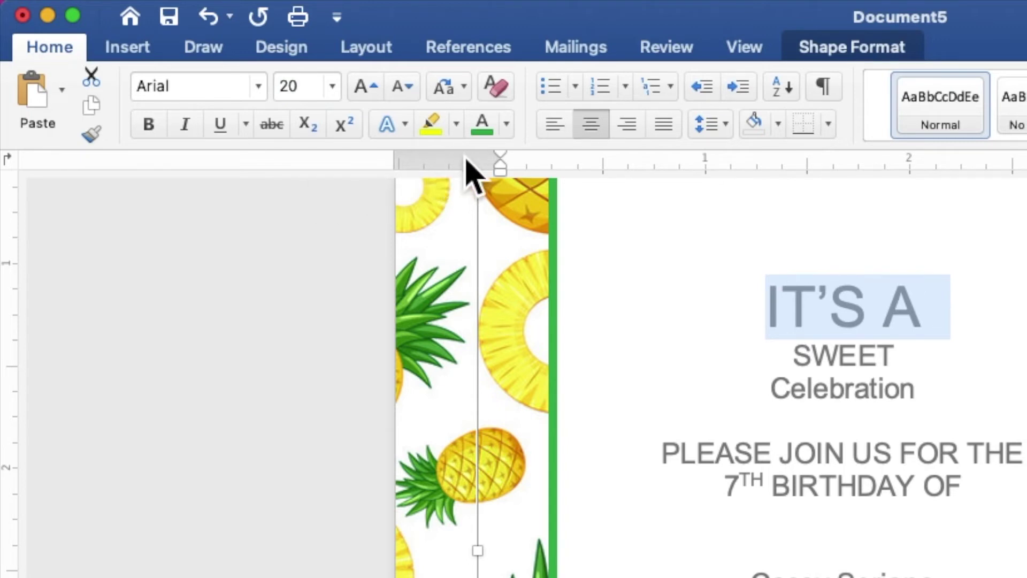
pyautogui.click(506, 124)
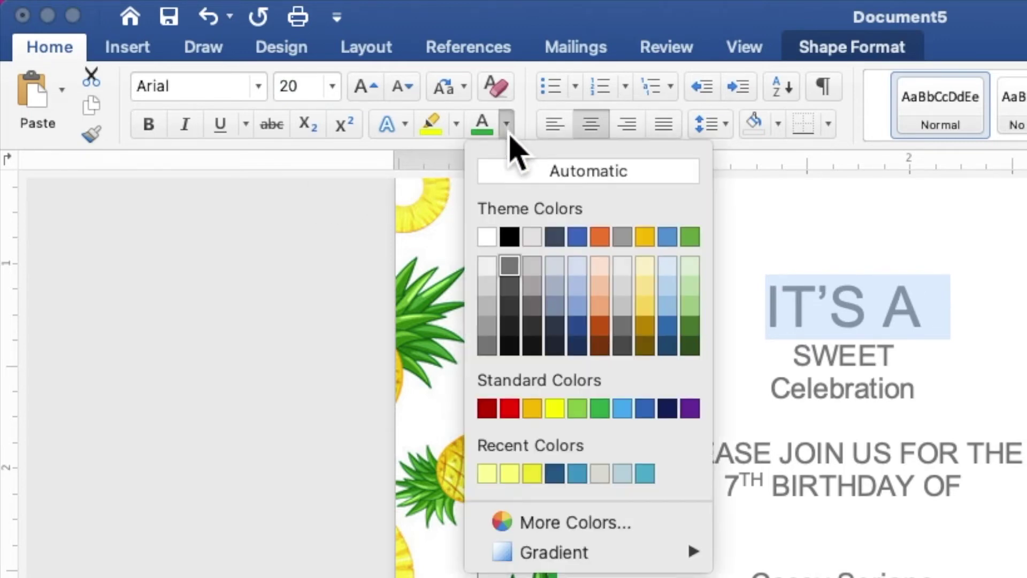
pyautogui.click(605, 420)
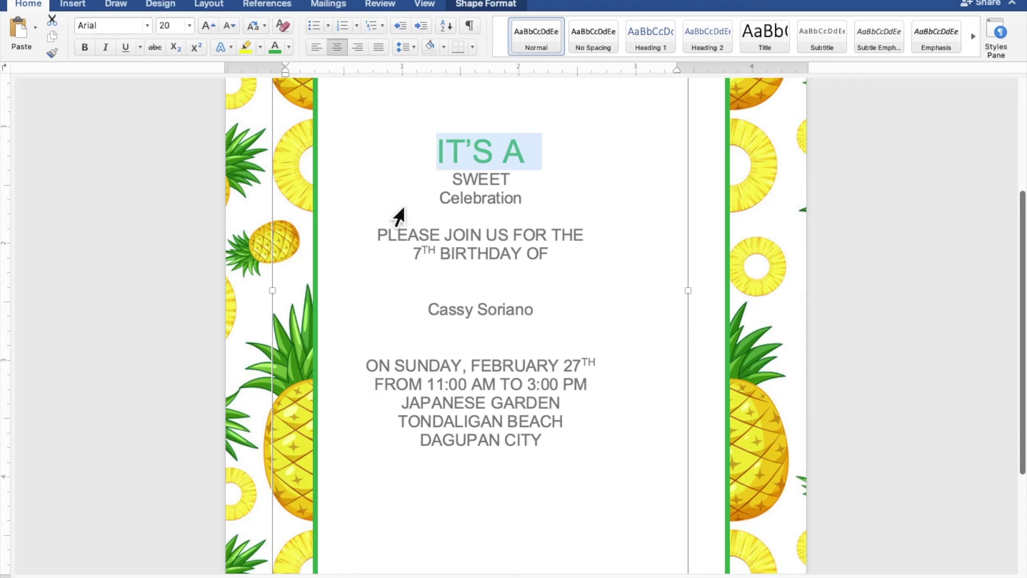
# Enlarge SWEET to 50 pt in gold.
pyautogui.click(507, 182)
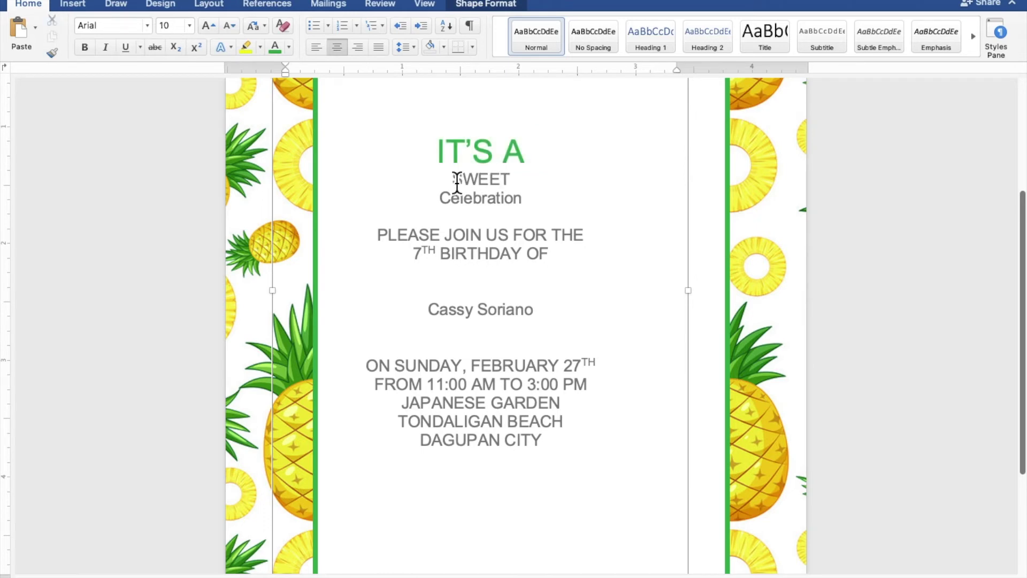
pyautogui.moveTo(457, 182); pyautogui.dragTo(511, 183)
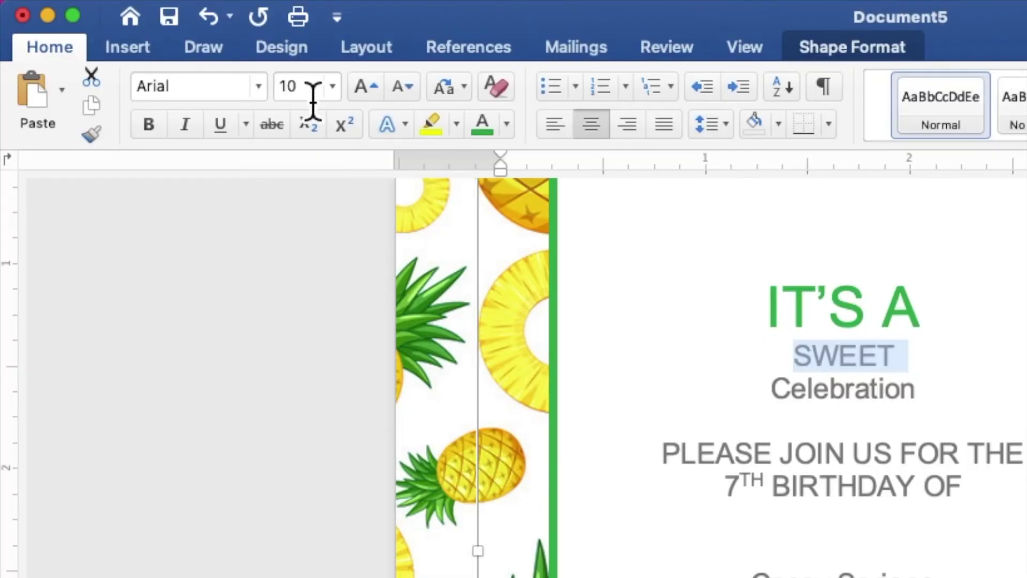
pyautogui.click(311, 89)
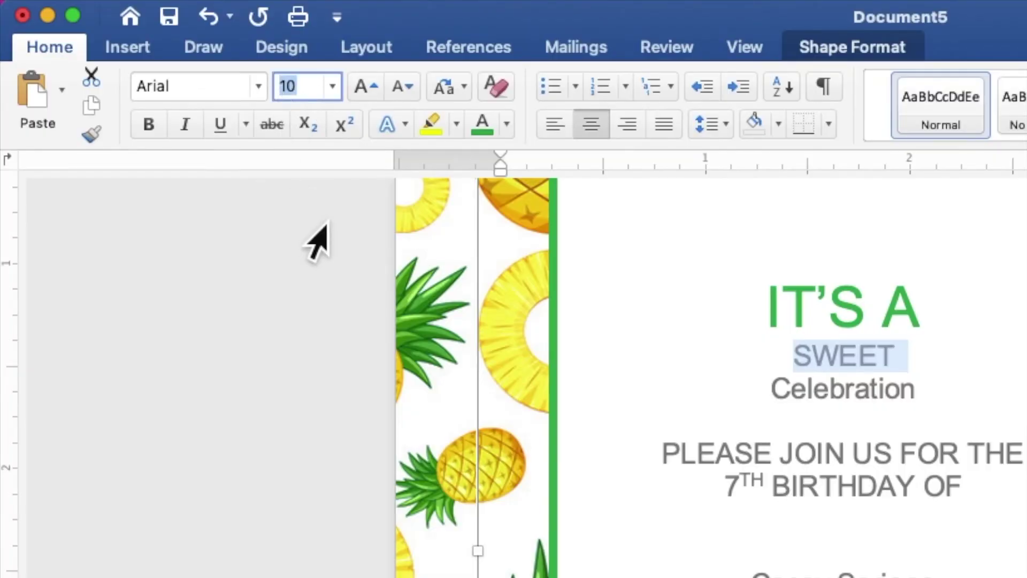
pyautogui.write('5')
pyautogui.press('Return')
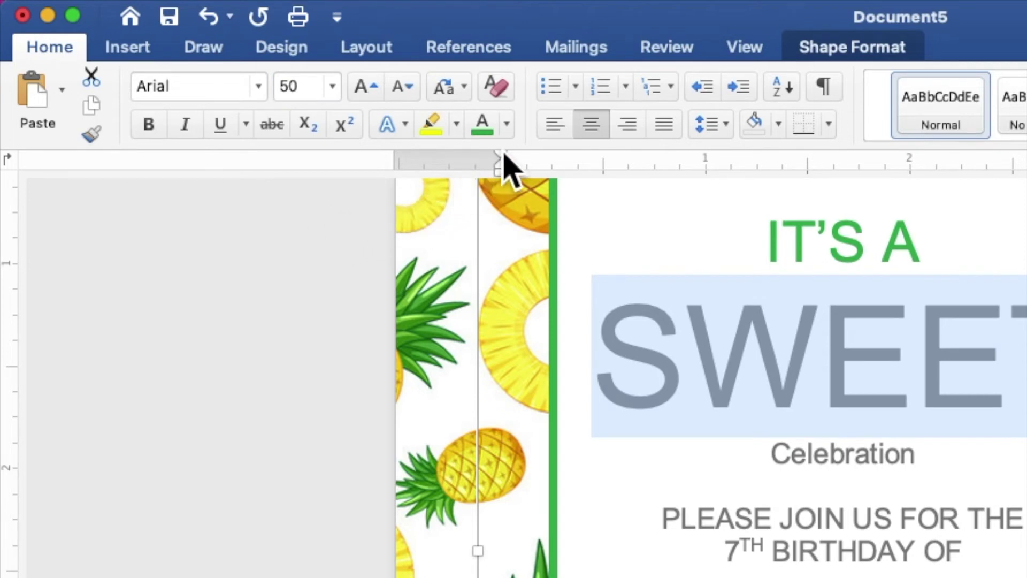
pyautogui.click(506, 124)
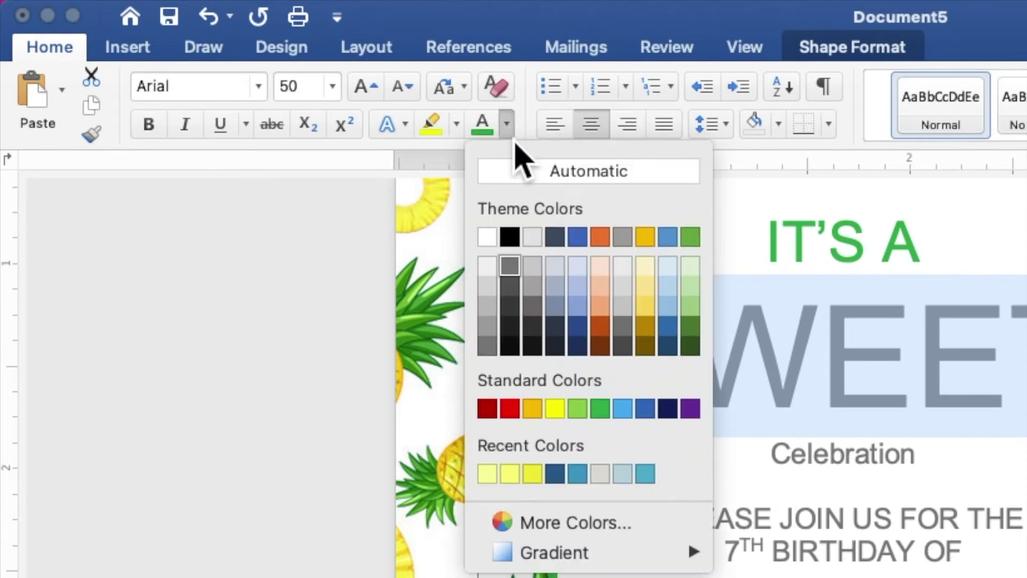
pyautogui.click(649, 314)
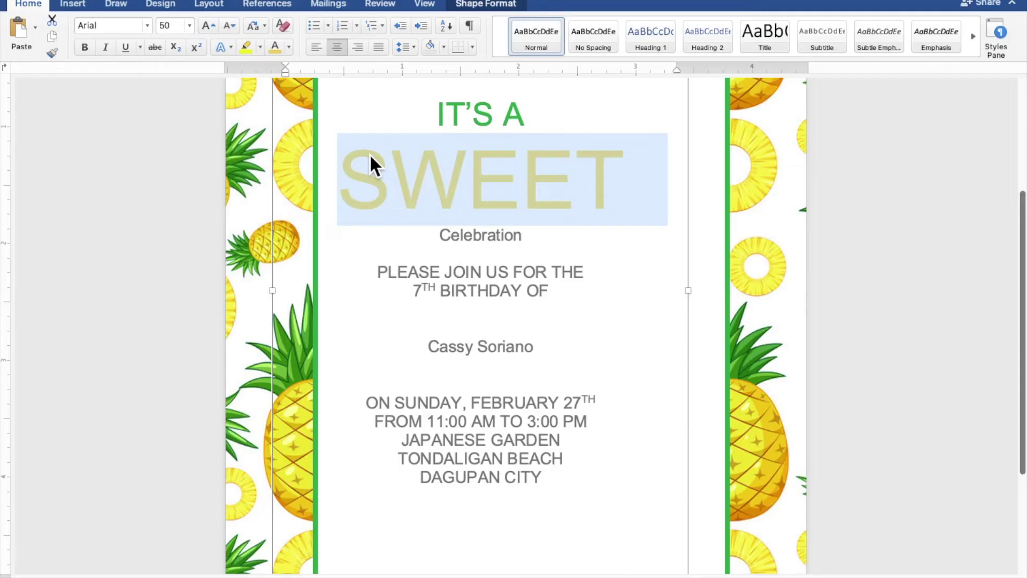
pyautogui.click(453, 241)
pyautogui.moveTo(440, 241); pyautogui.dragTo(521, 241)
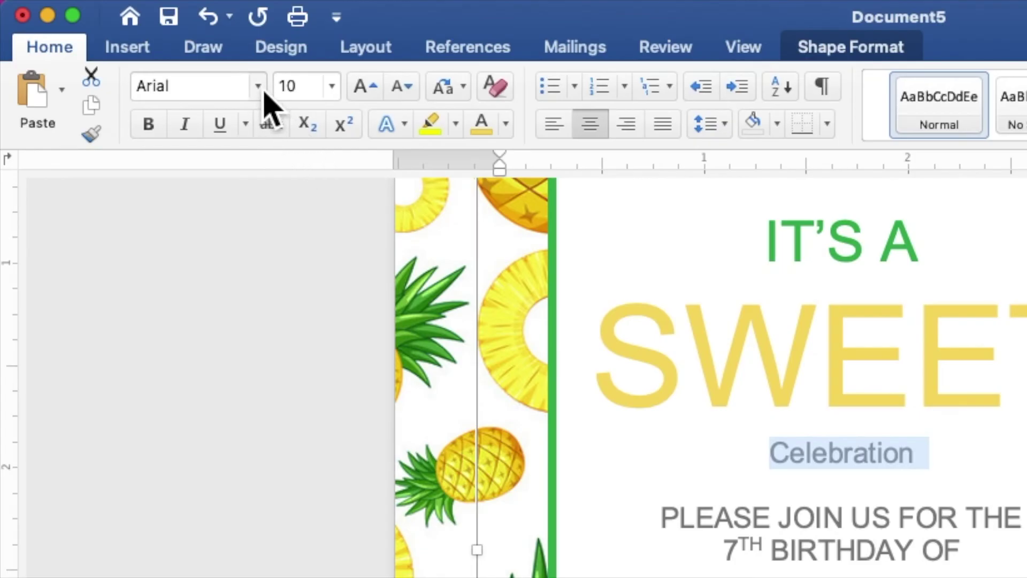
# Set 'Celebration' in green Brush Script MT at size 50.
pyautogui.click(261, 90)
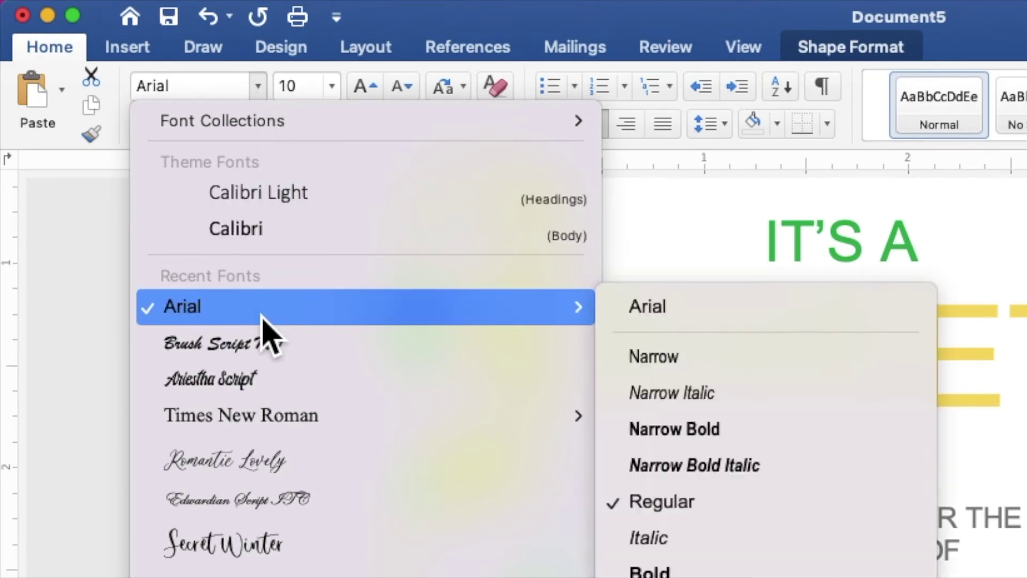
pyautogui.click(258, 347)
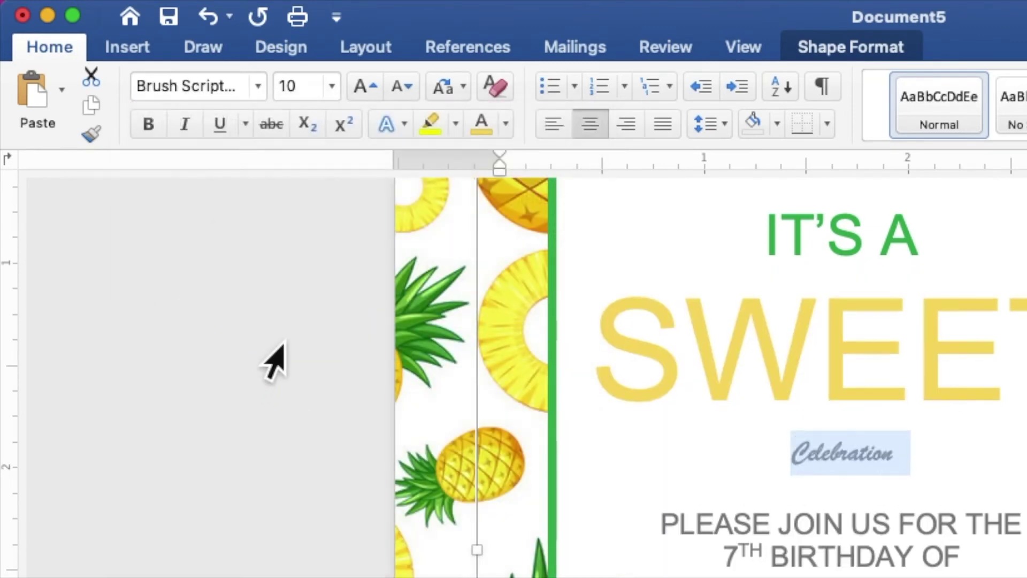
pyautogui.click(289, 88)
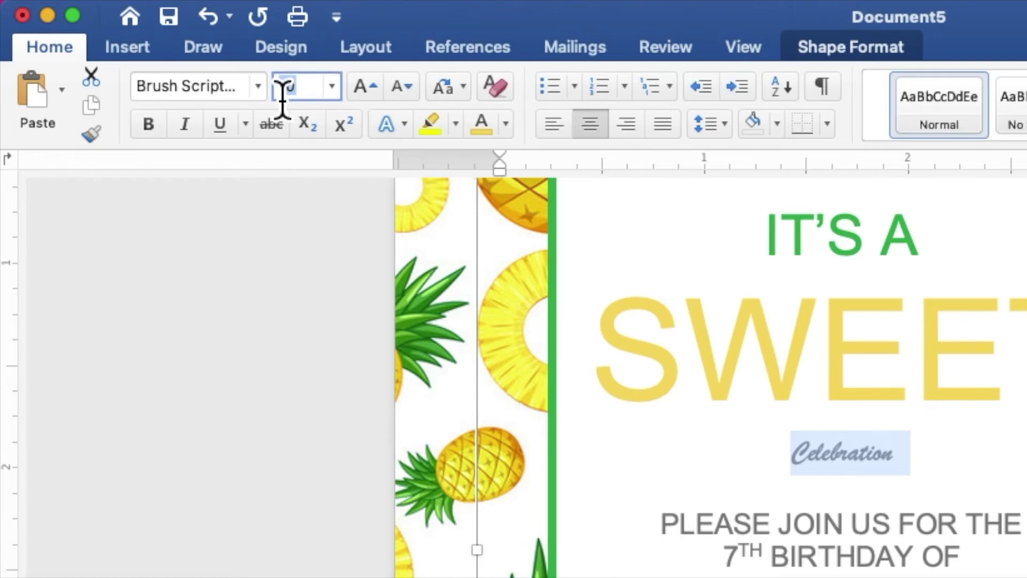
pyautogui.write('5')
pyautogui.press('Return')
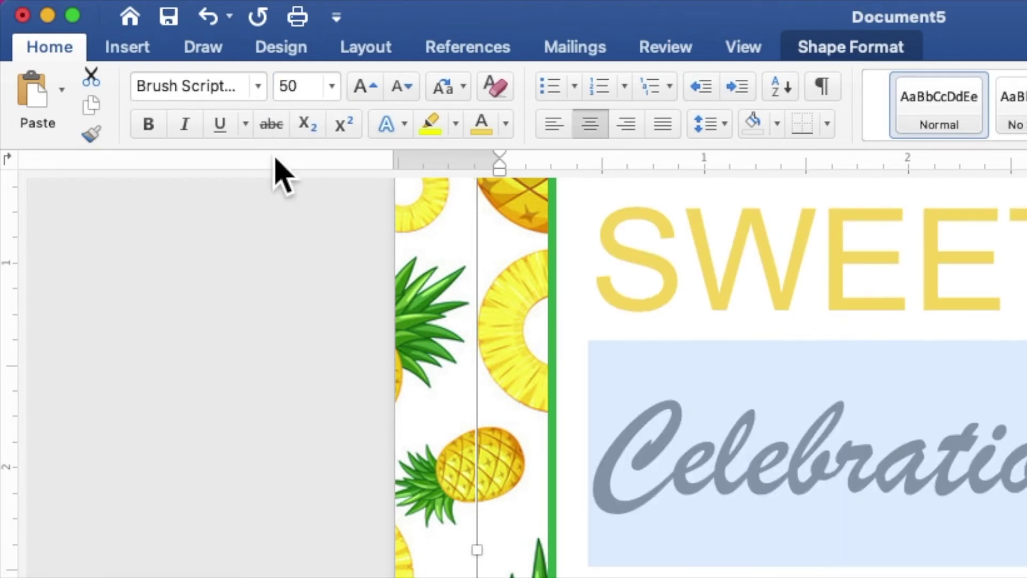
pyautogui.click(506, 124)
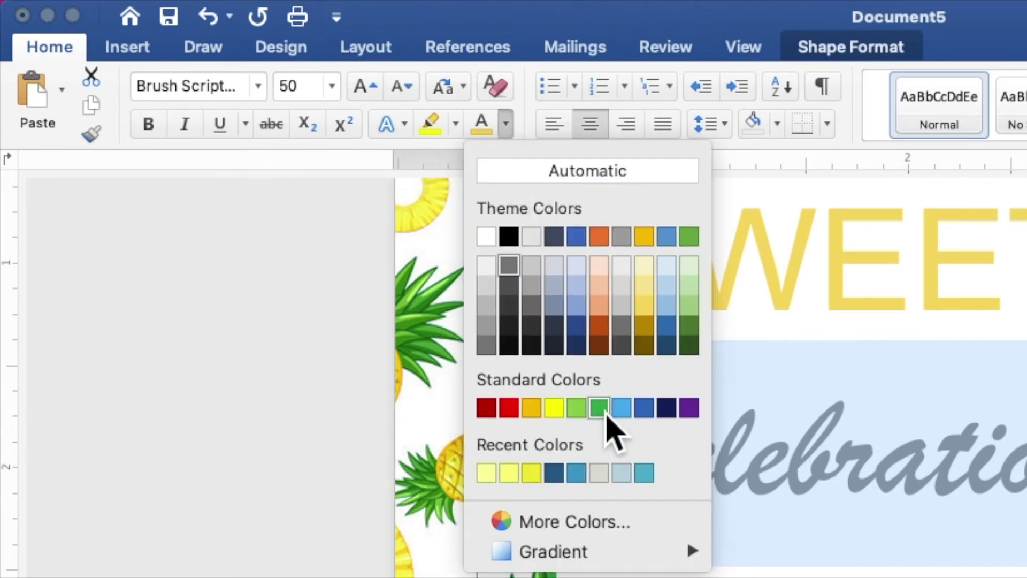
pyautogui.click(605, 414)
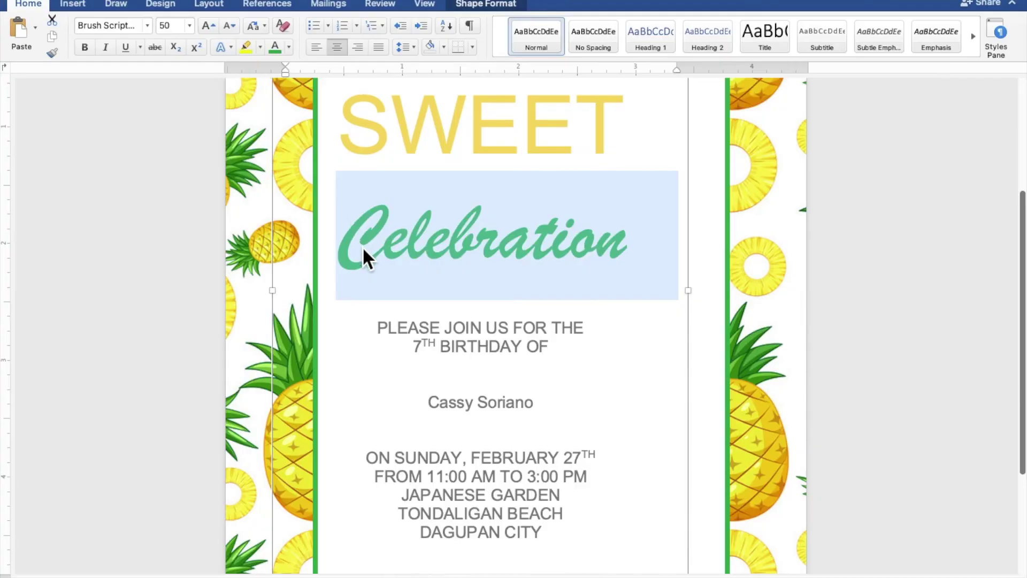
# Set the birthday child's name in gold Brush Script MT at size 50.
pyautogui.moveTo(432, 405); pyautogui.dragTo(525, 412)
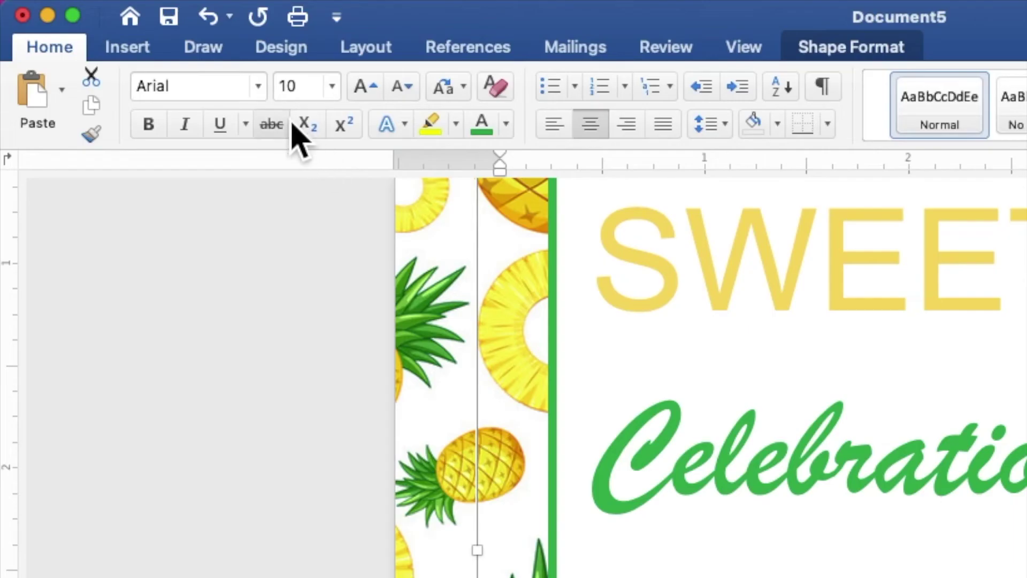
pyautogui.click(261, 92)
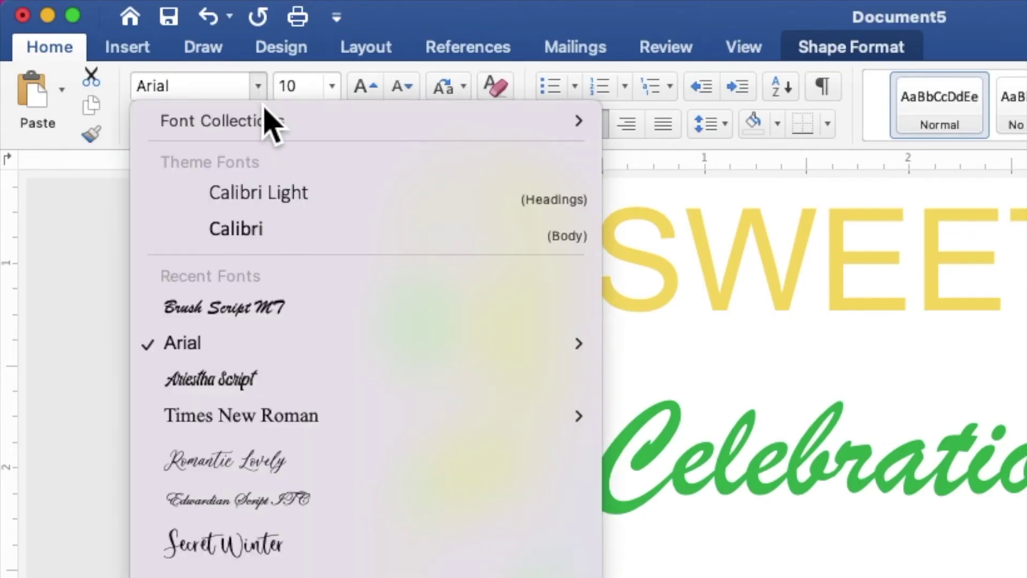
pyautogui.click(261, 315)
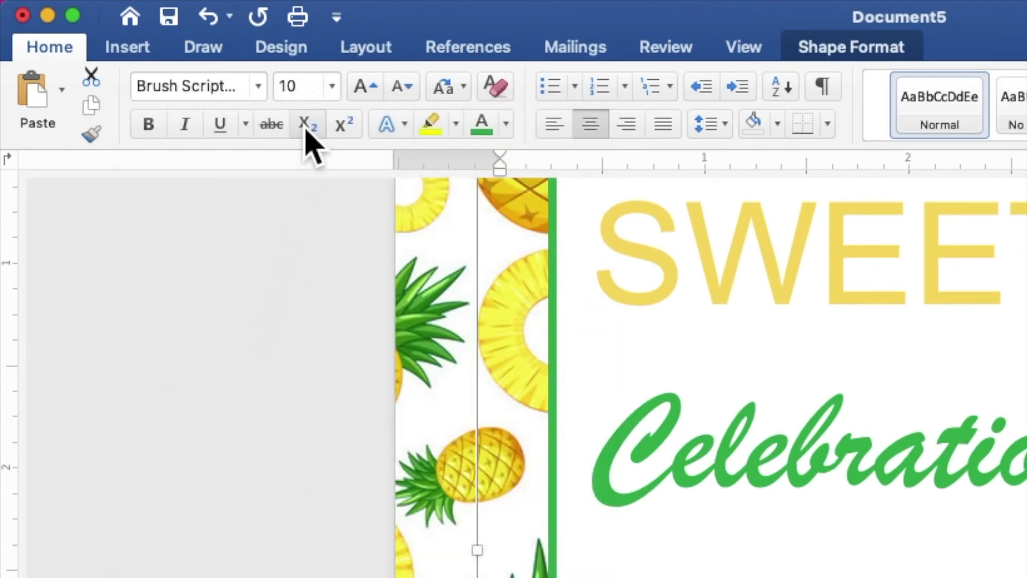
pyautogui.click(285, 96)
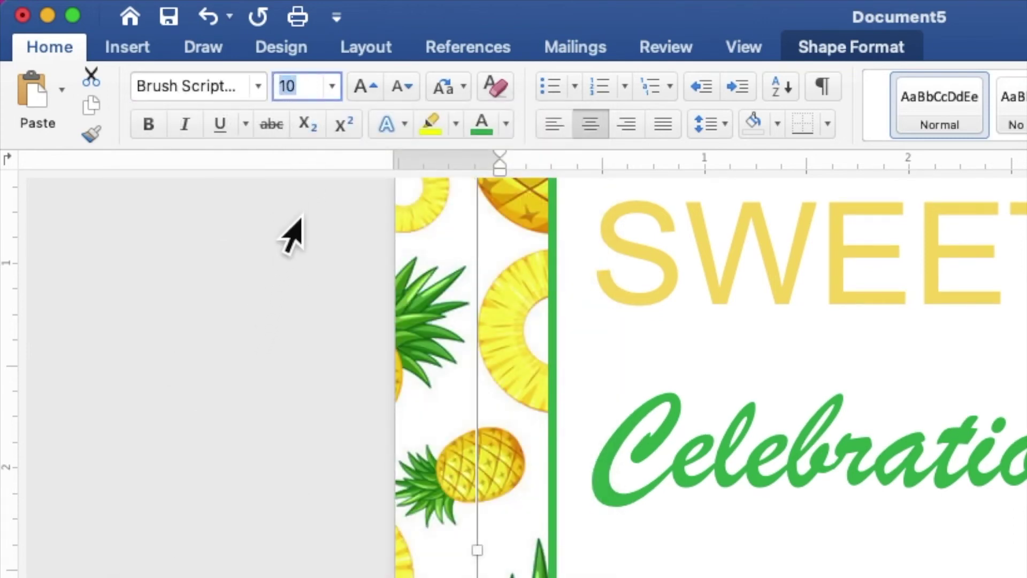
pyautogui.write('50')
pyautogui.press('Return')
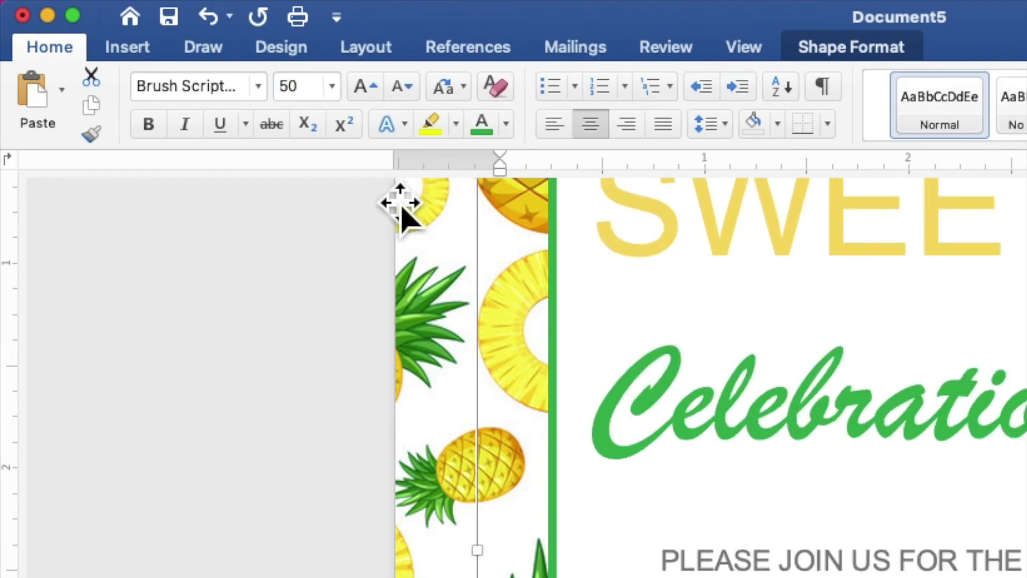
pyautogui.click(507, 129)
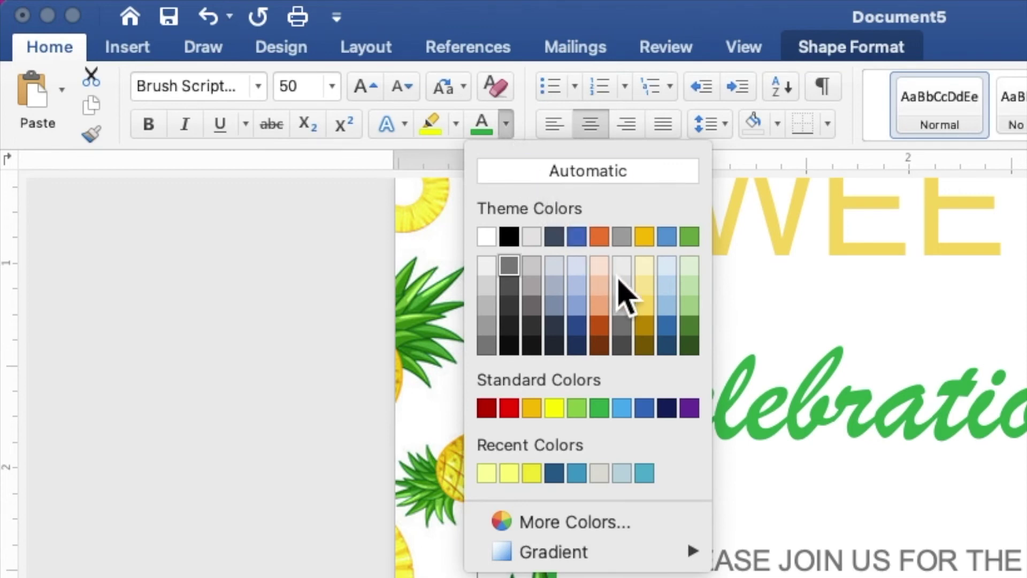
pyautogui.click(650, 312)
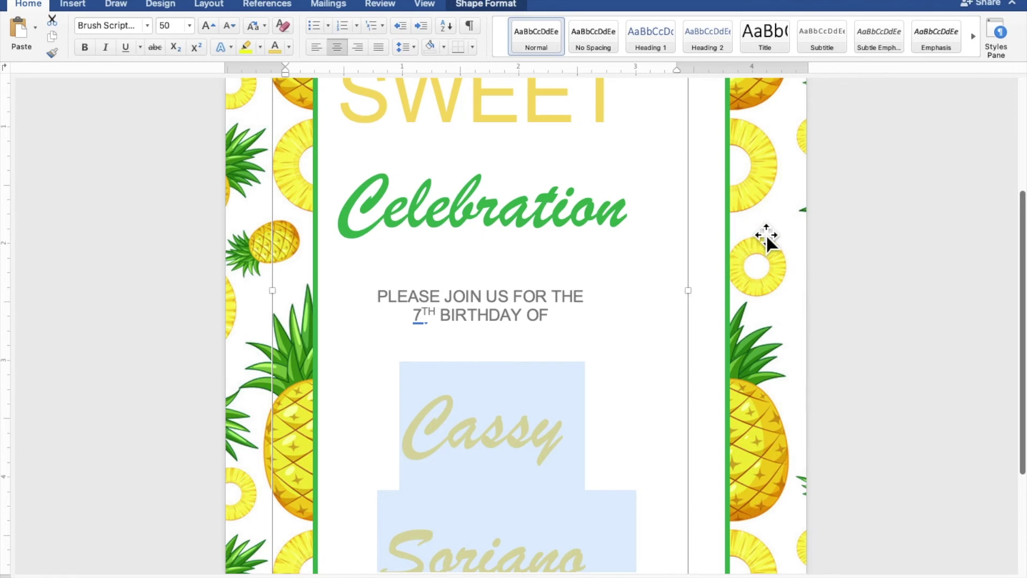
# Widen and lengthen the text box to 4.2" × 5.57" so the name and all venue lines fit.
pyautogui.scroll(-3, 760, 240)
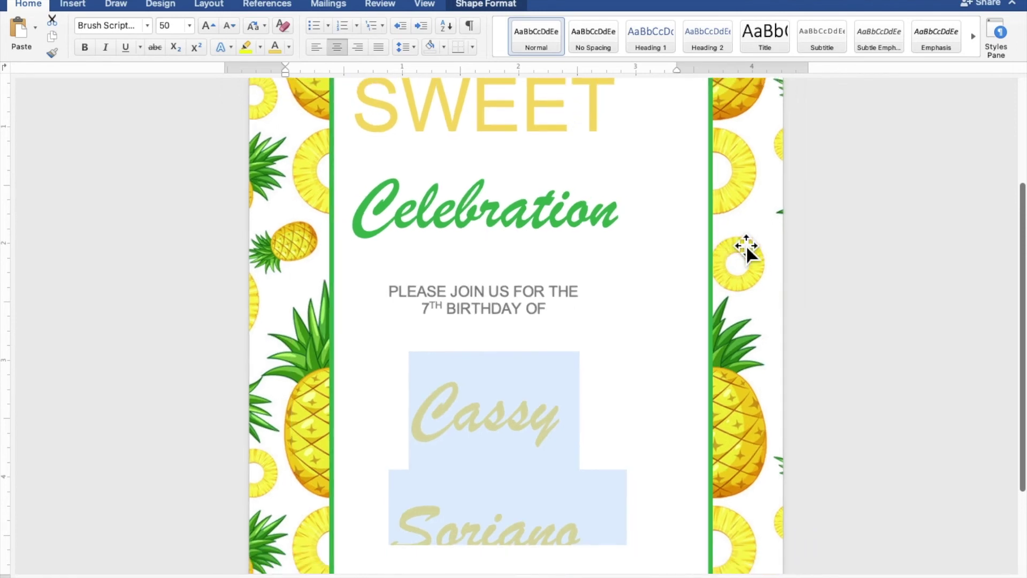
pyautogui.scroll(-2, 746, 245)
pyautogui.scroll(-1, 746, 245)
pyautogui.scroll(-1, 746, 245)
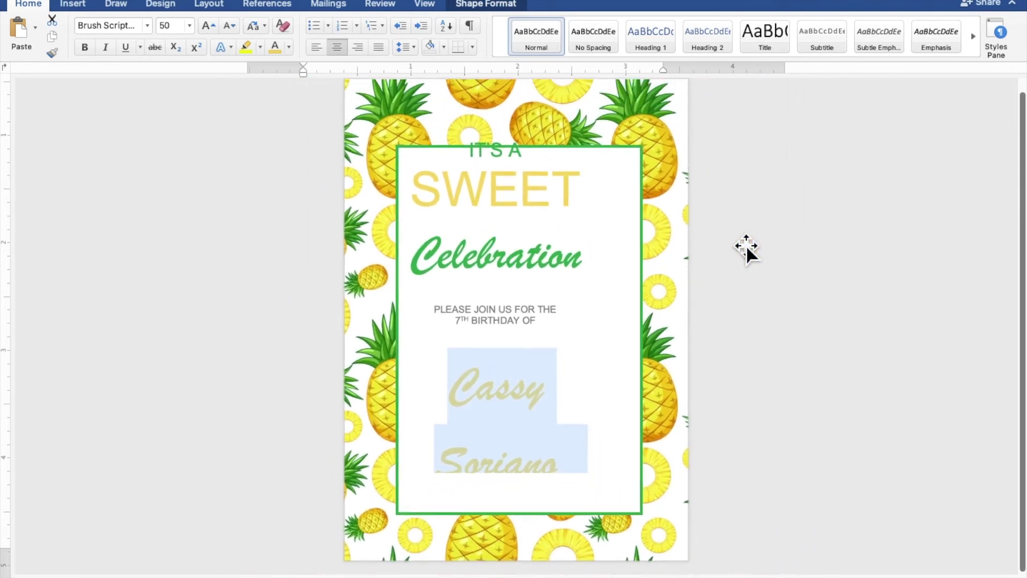
pyautogui.scroll(-1, 746, 245)
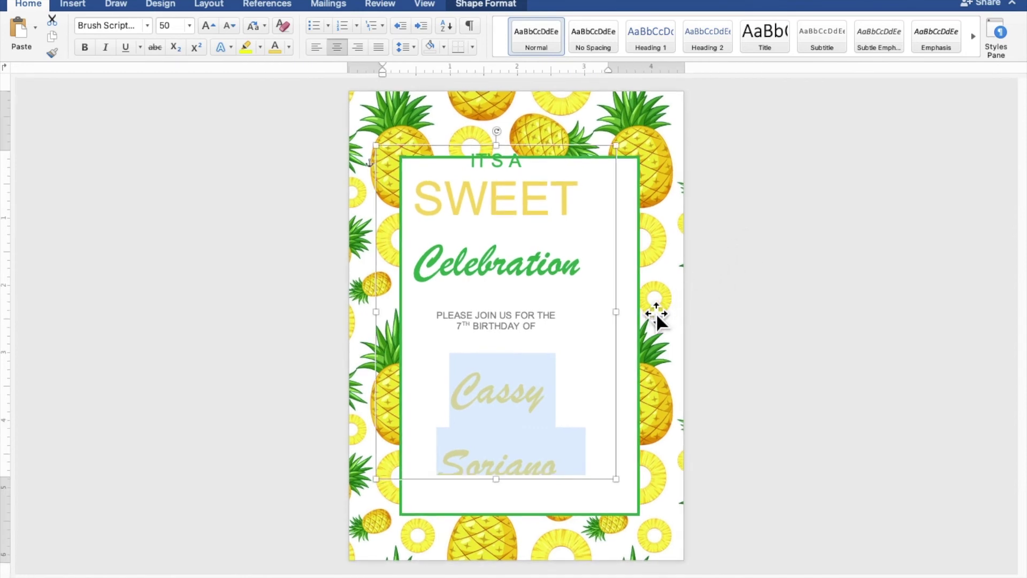
pyautogui.moveTo(620, 318); pyautogui.dragTo(664, 326)
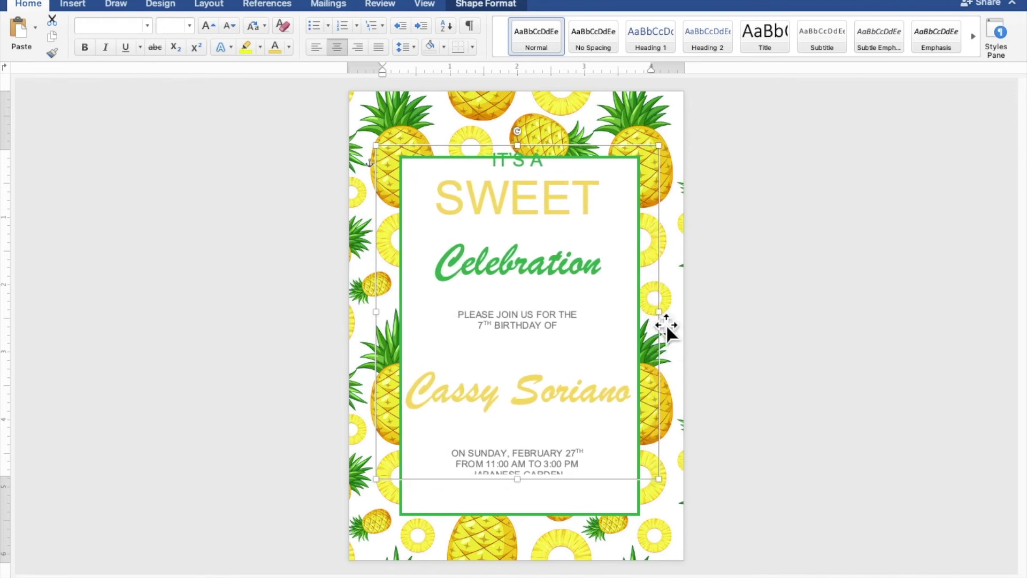
pyautogui.moveTo(529, 479); pyautogui.dragTo(529, 532)
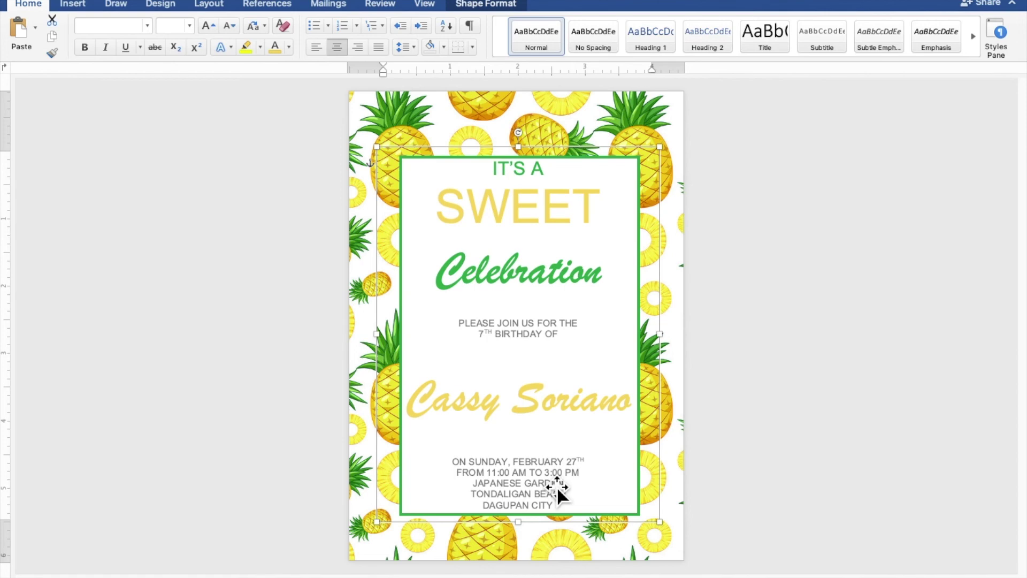
pyautogui.click(871, 453)
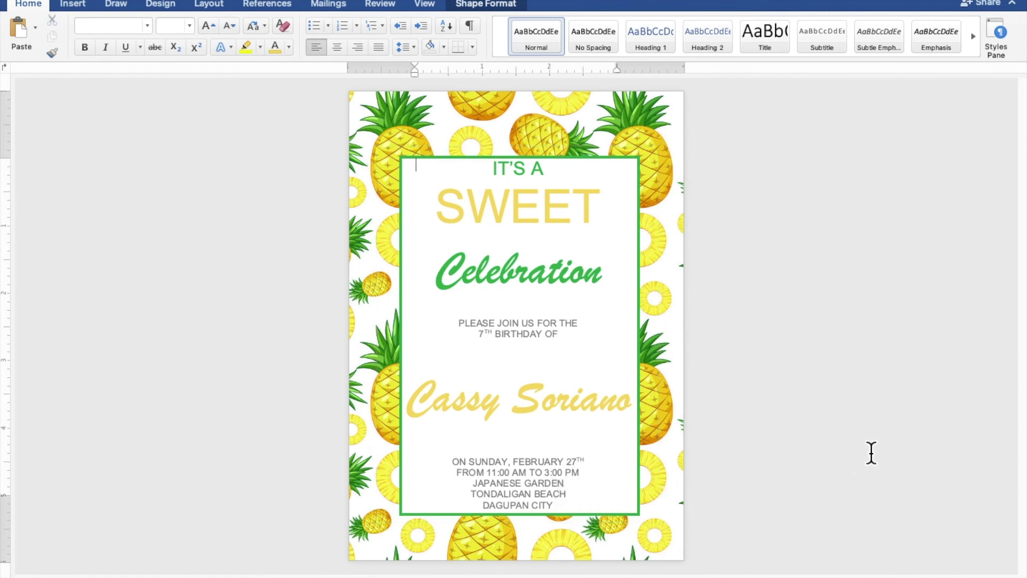